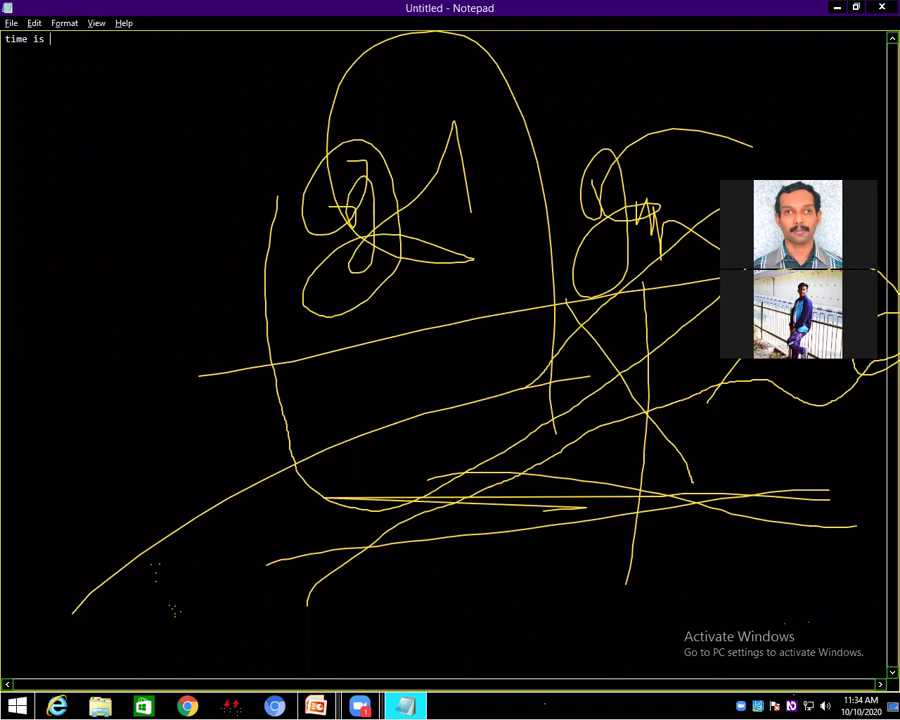
# Step: Open the Input Gestures dialog from the NVDA preferences
pyautogui.press('insert+n')
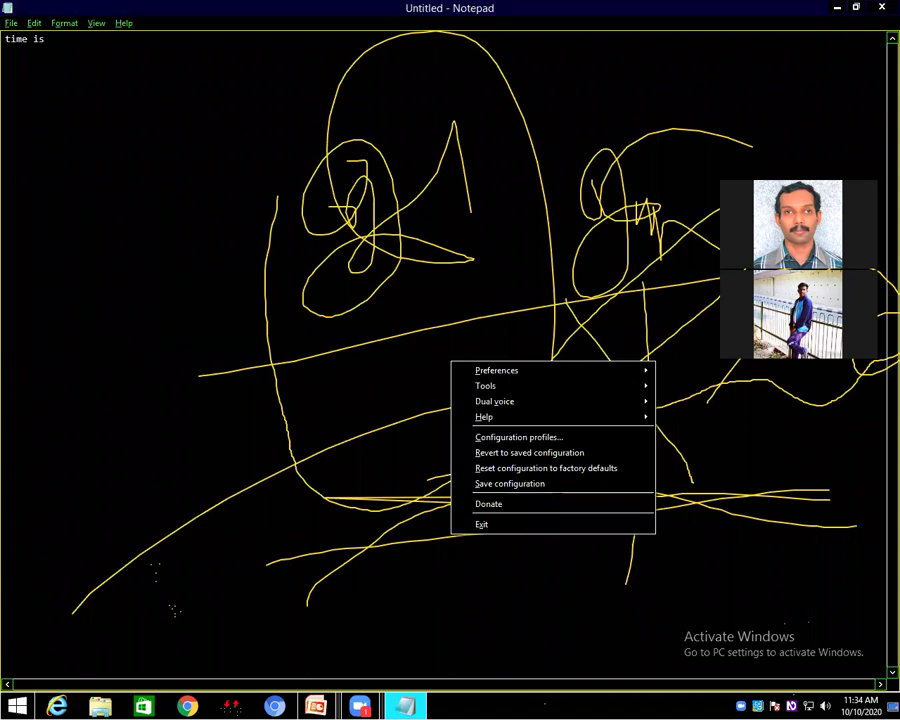
pyautogui.press('Down')
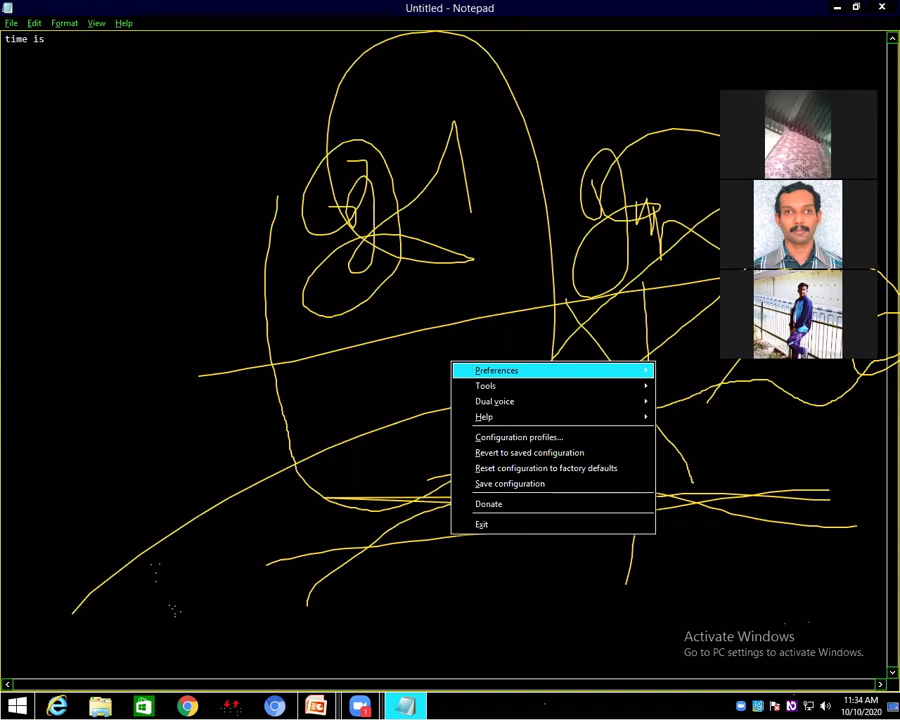
pyautogui.press('Right')
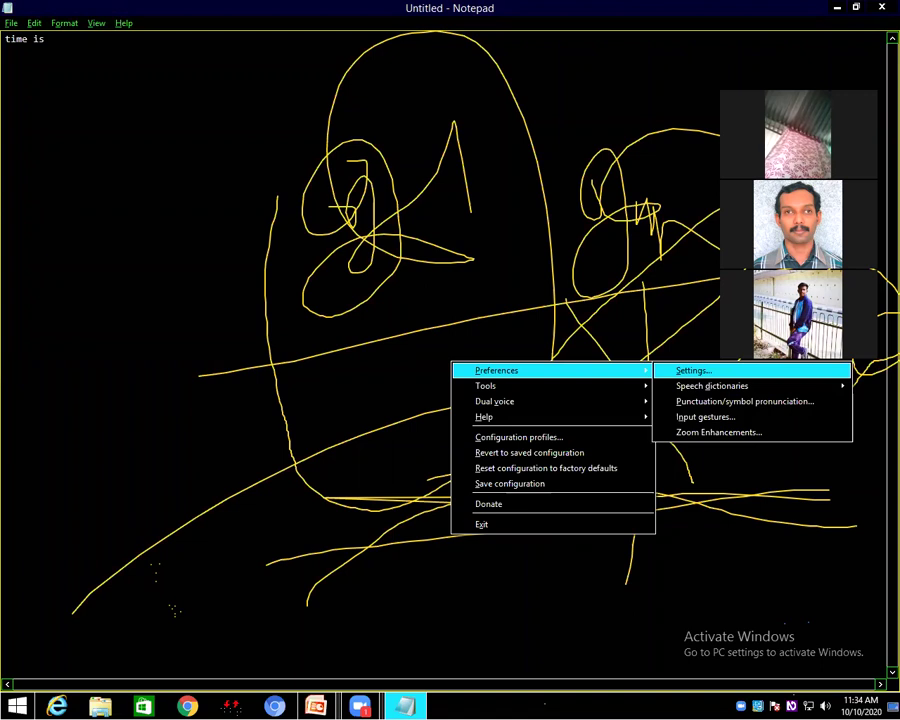
pyautogui.press('Up')
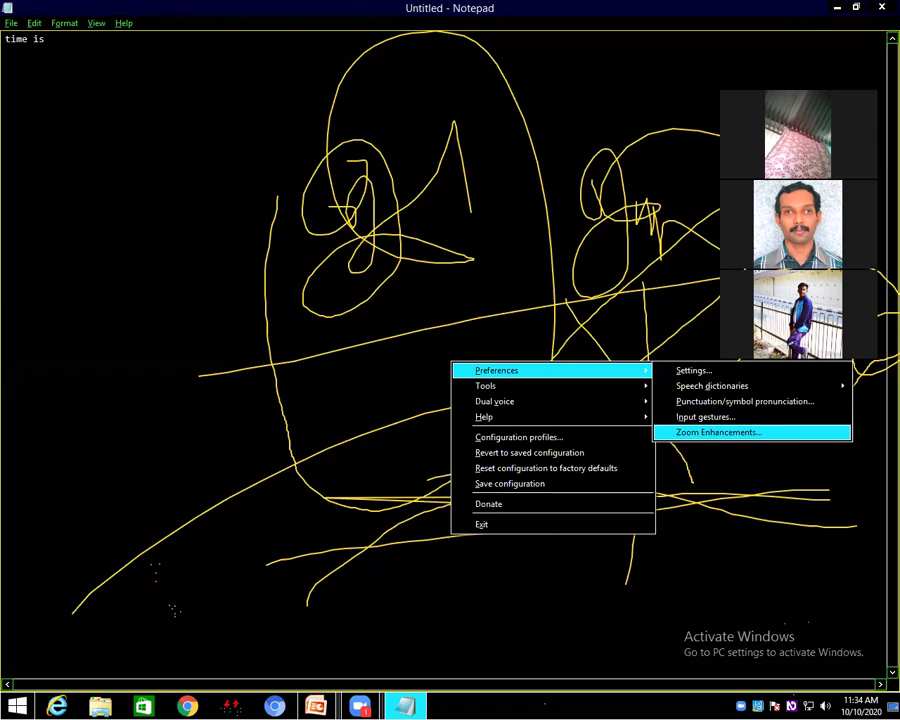
pyautogui.press('Up')
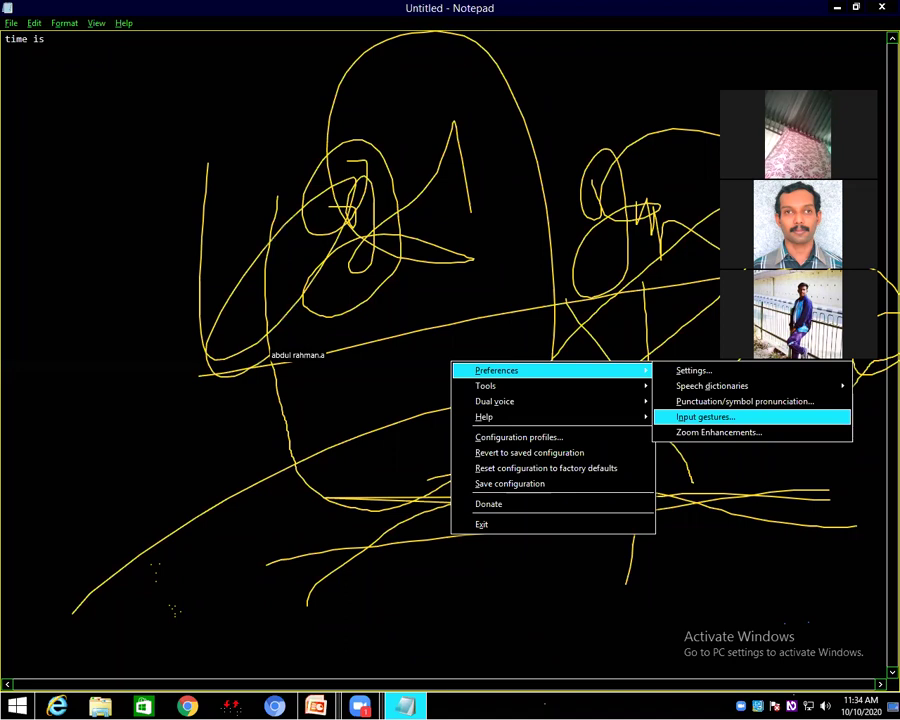
pyautogui.press('Return')
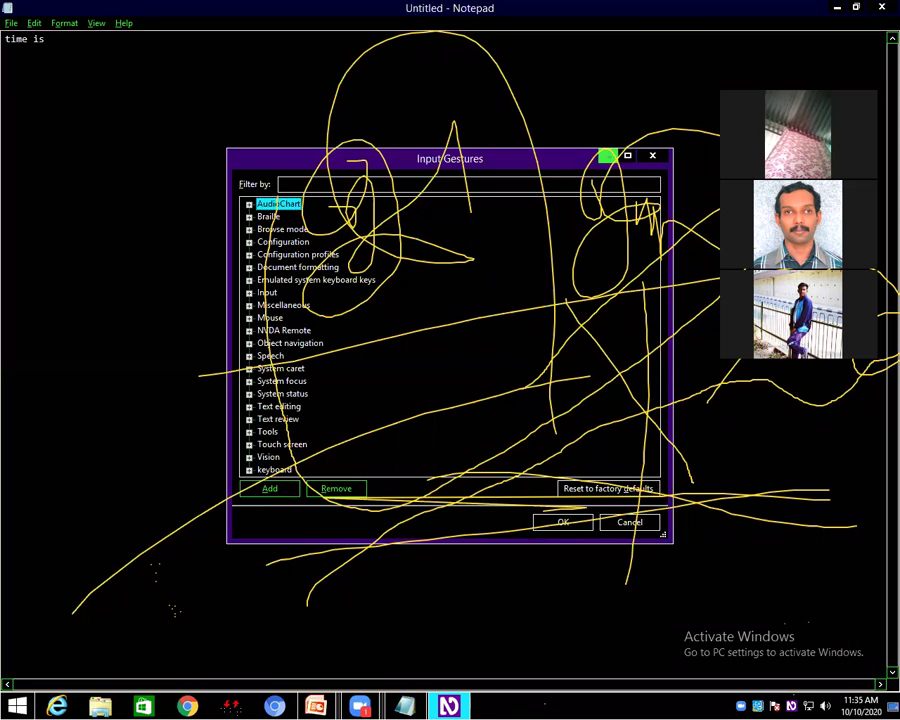
# Step: Look through the input gesture categories from Braille down to Mouse
pyautogui.click(268, 216)
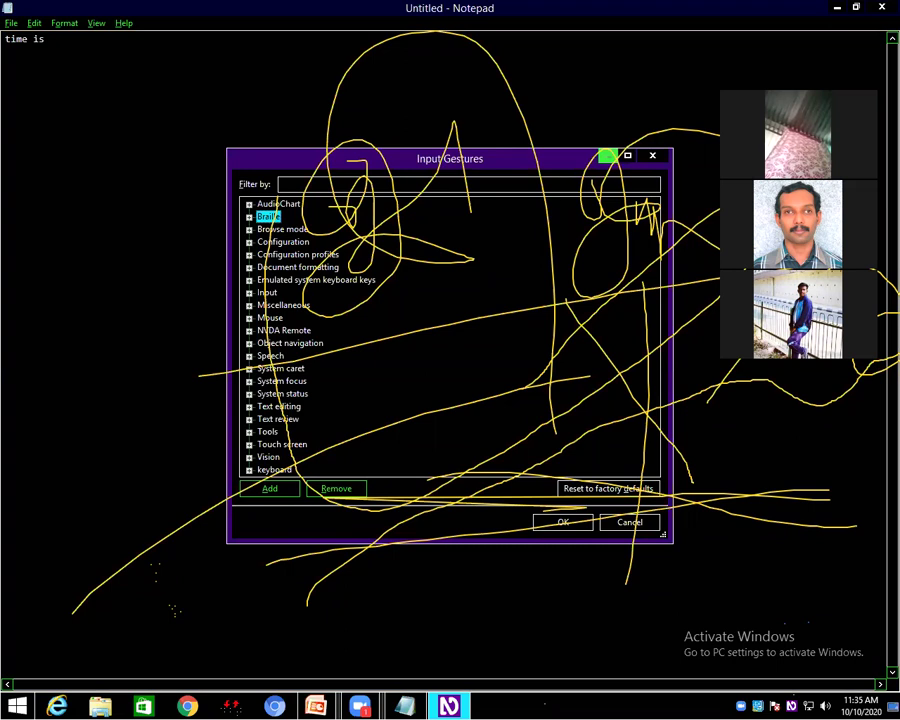
pyautogui.click(282, 229)
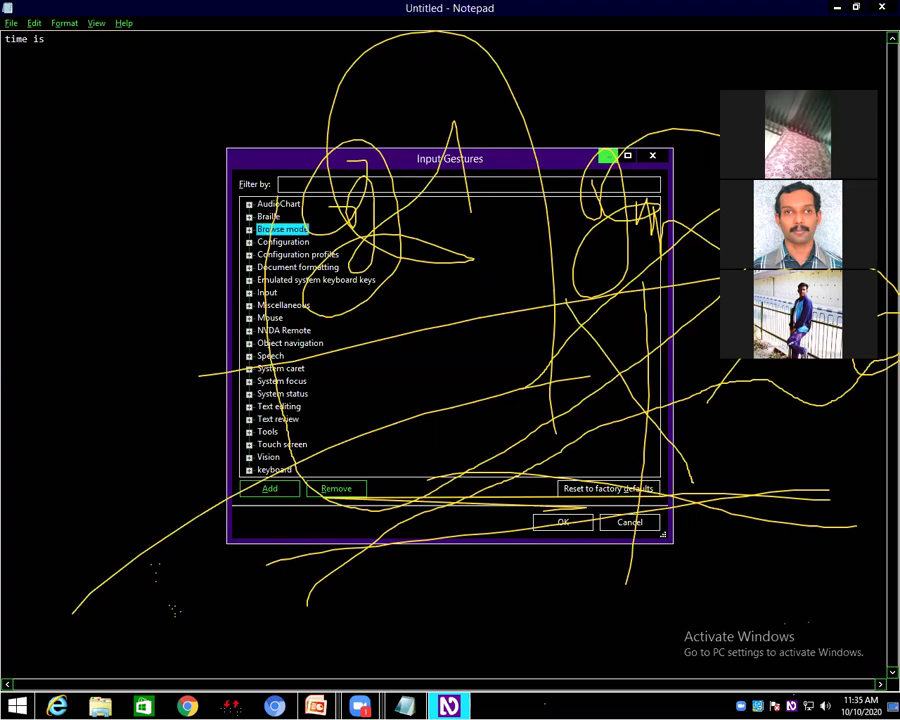
pyautogui.click(283, 242)
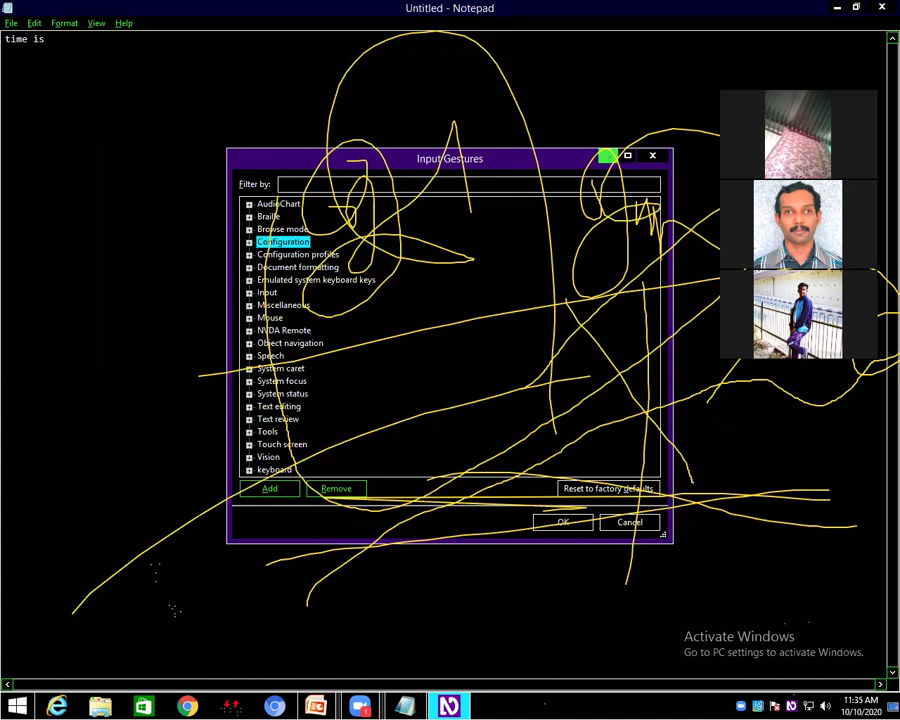
pyautogui.click(298, 254)
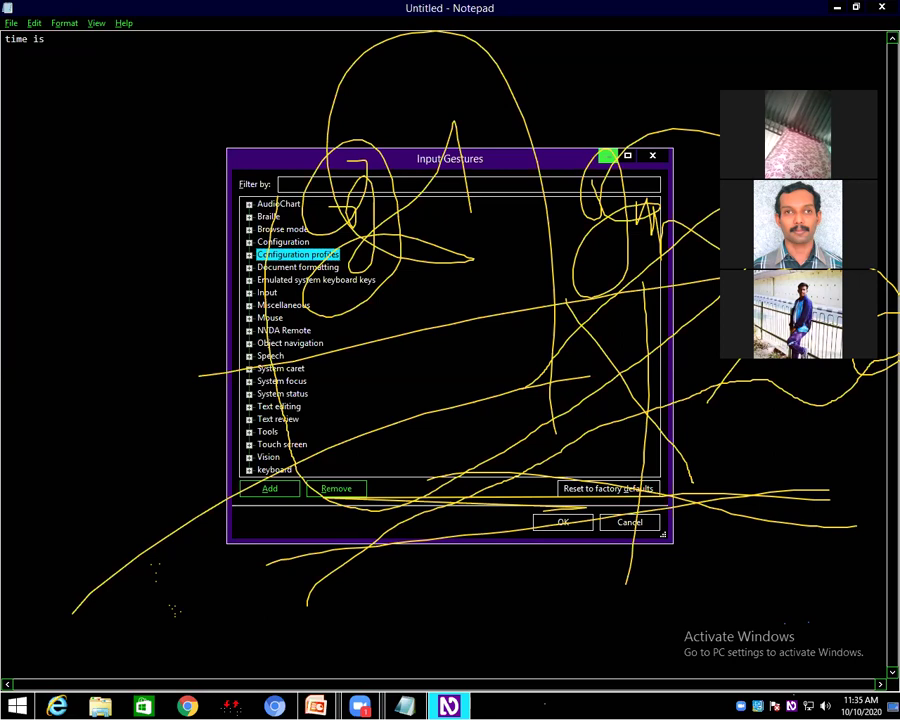
pyautogui.click(298, 267)
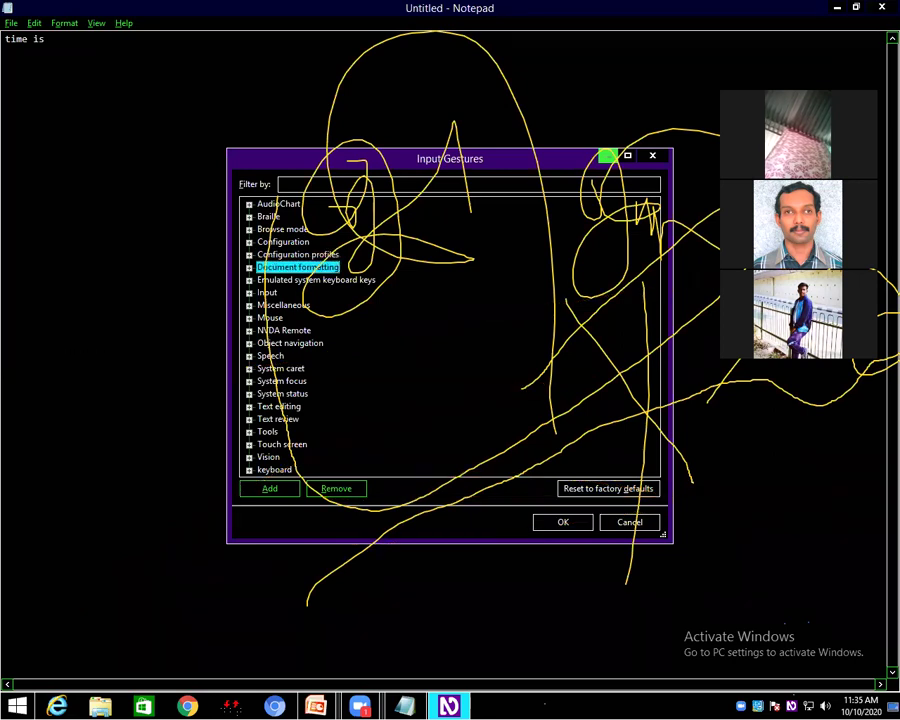
pyautogui.click(316, 280)
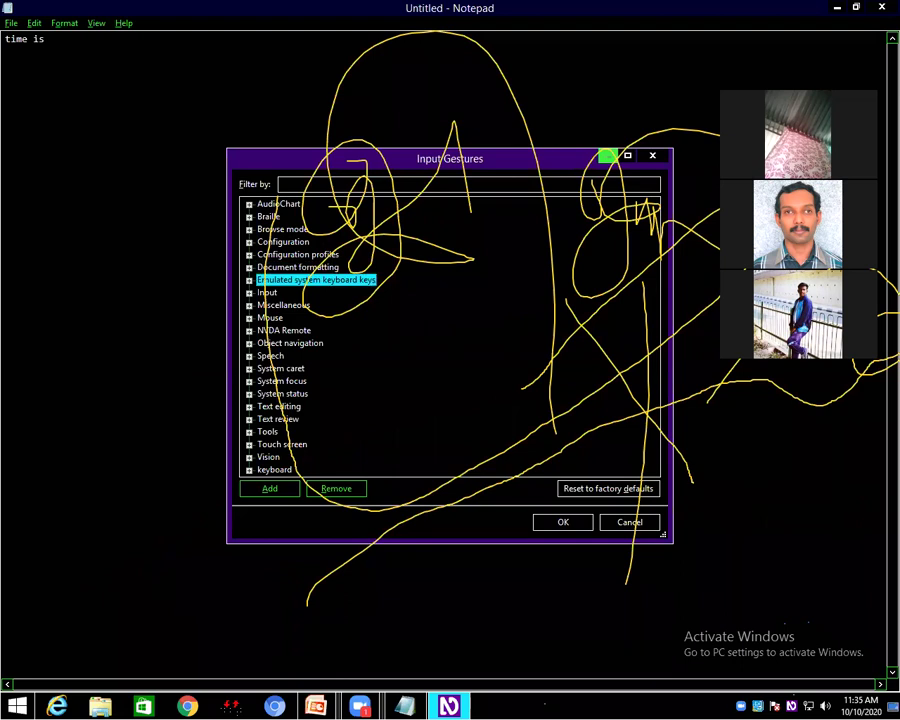
pyautogui.click(267, 292)
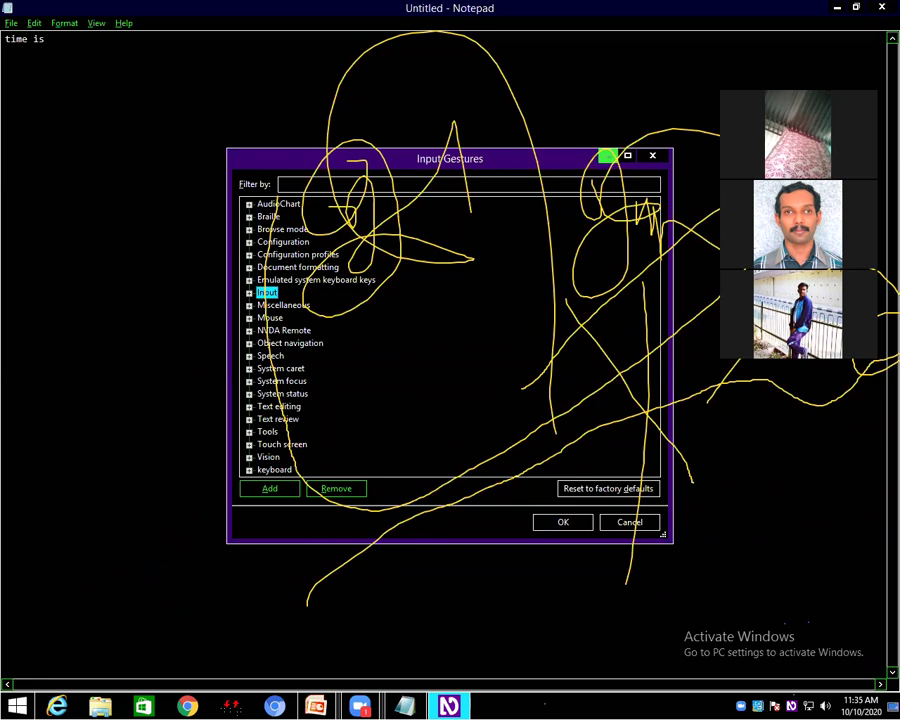
pyautogui.click(283, 305)
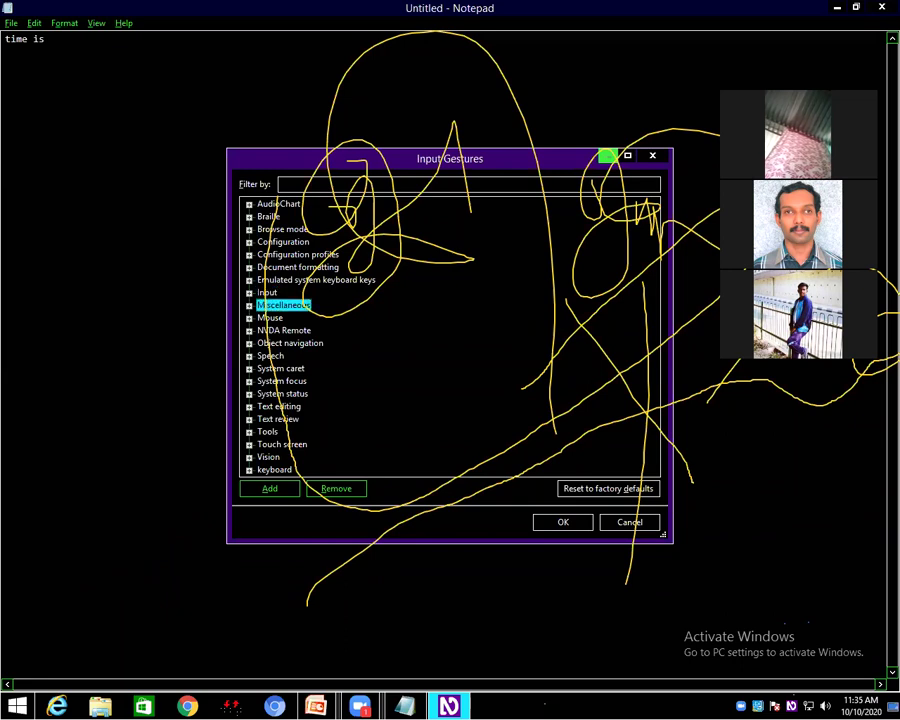
pyautogui.click(270, 317)
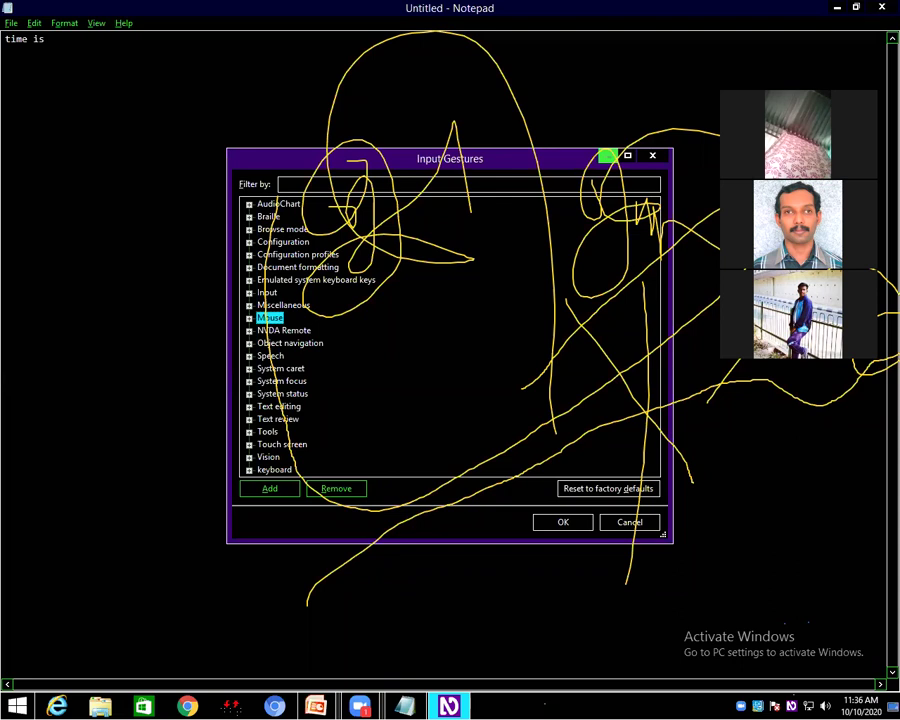
# Step: Go back to the Document formatting category and expand its list of commands
pyautogui.press('Up')
pyautogui.press('Up')
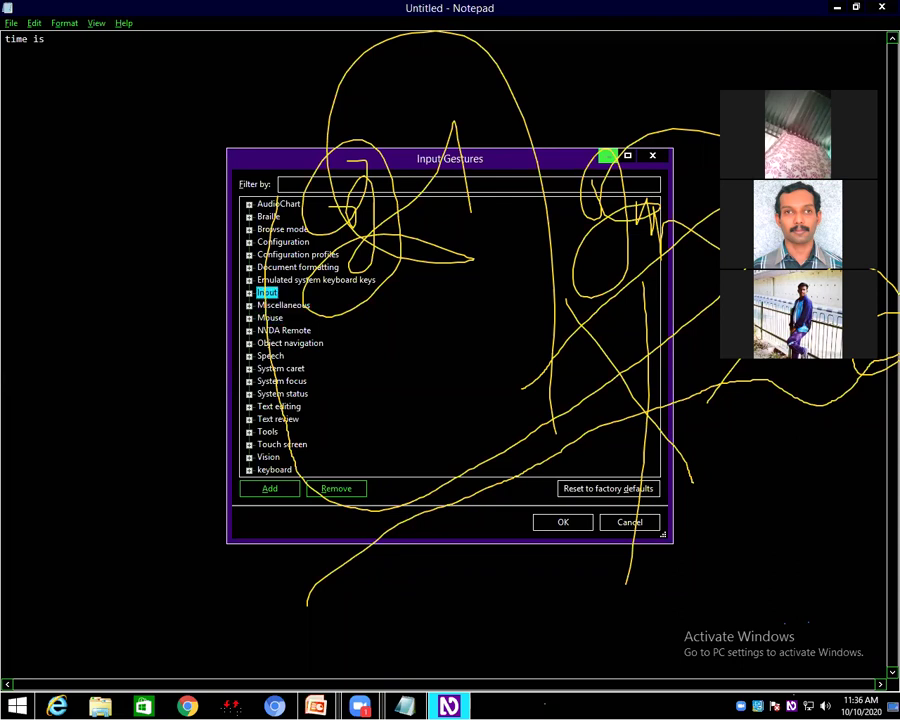
pyautogui.press('Up')
pyautogui.press('Up')
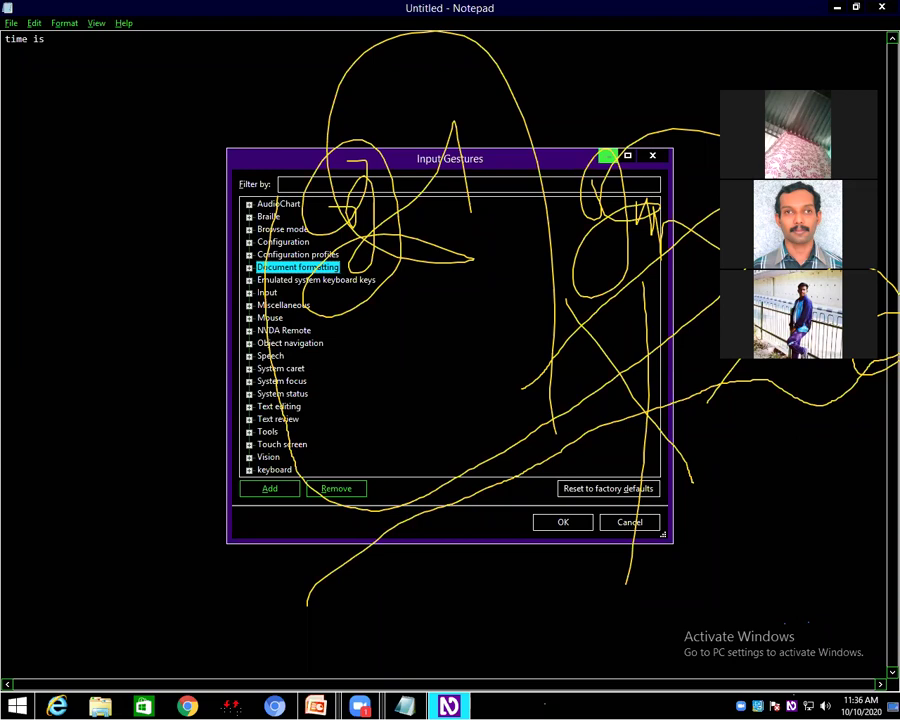
pyautogui.press('Right')
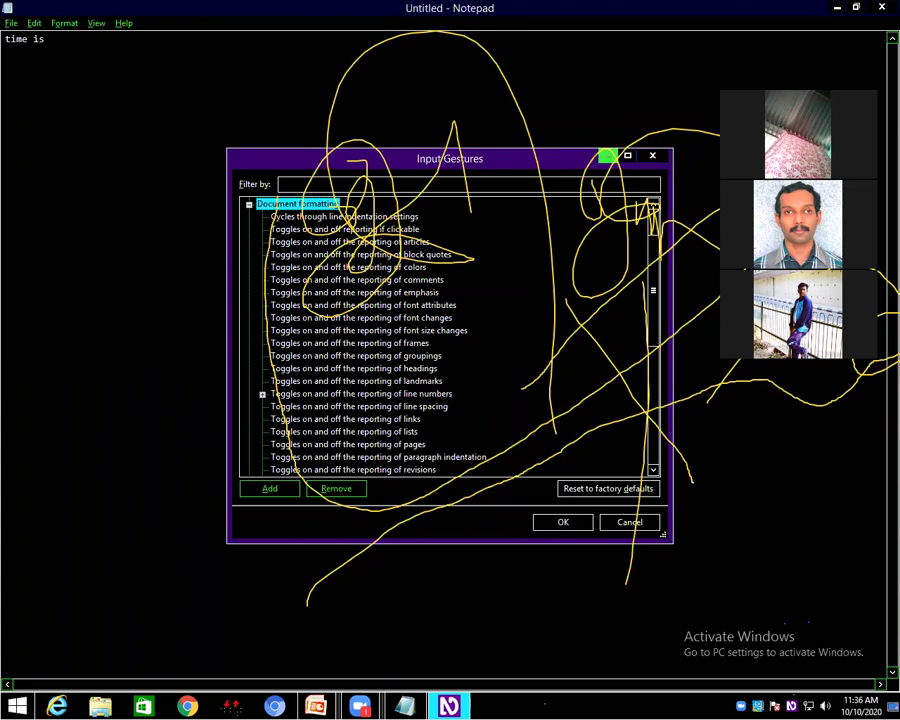
# Step: Review the Document formatting commands from the line indentation settings through the reporting of landmarks
pyautogui.press('Down')
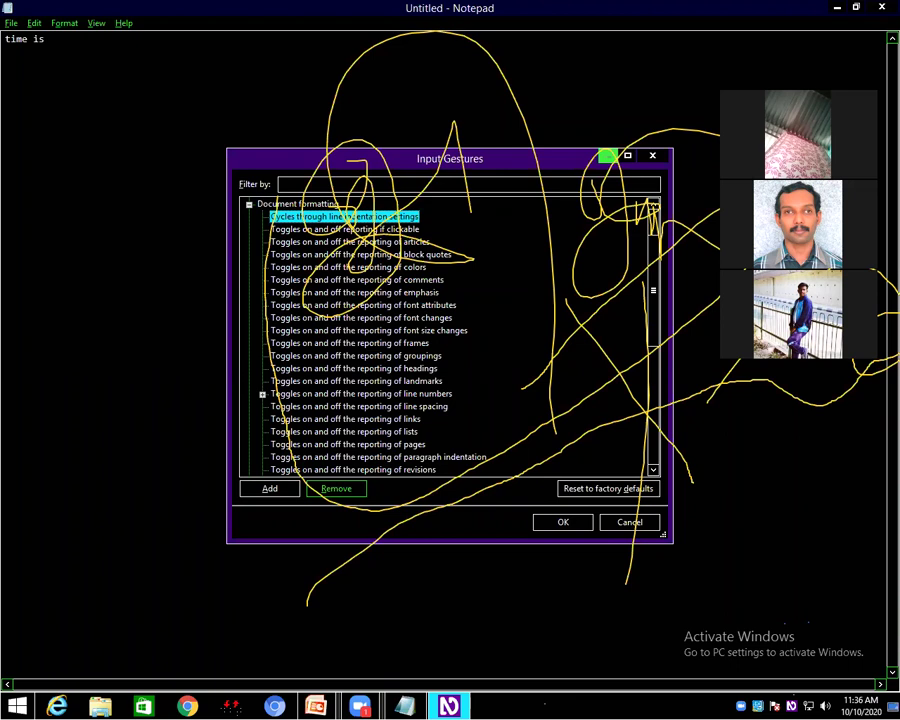
pyautogui.click(345, 229)
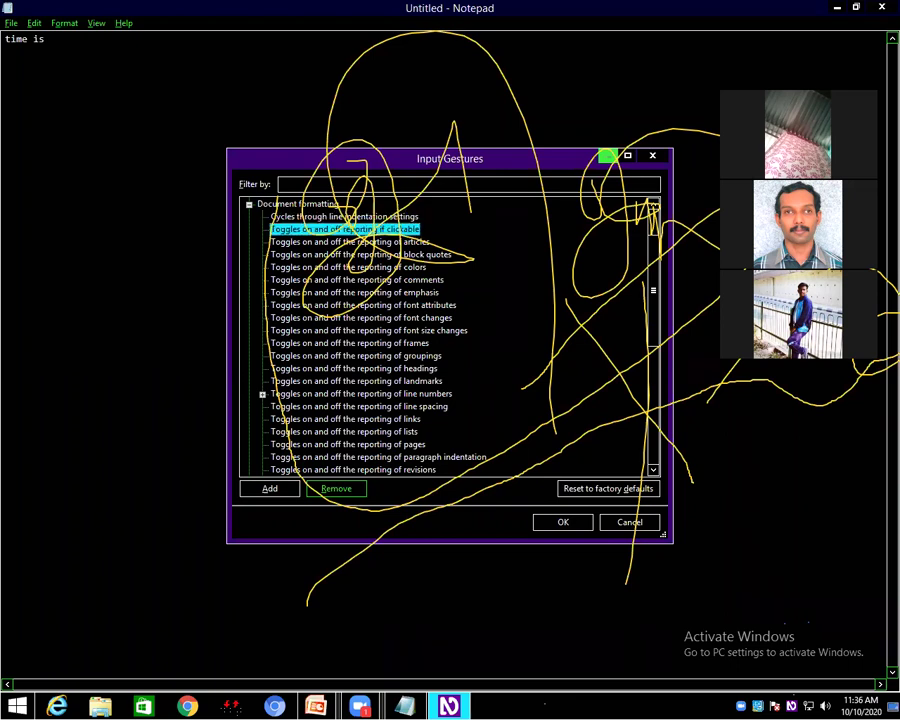
pyautogui.click(350, 242)
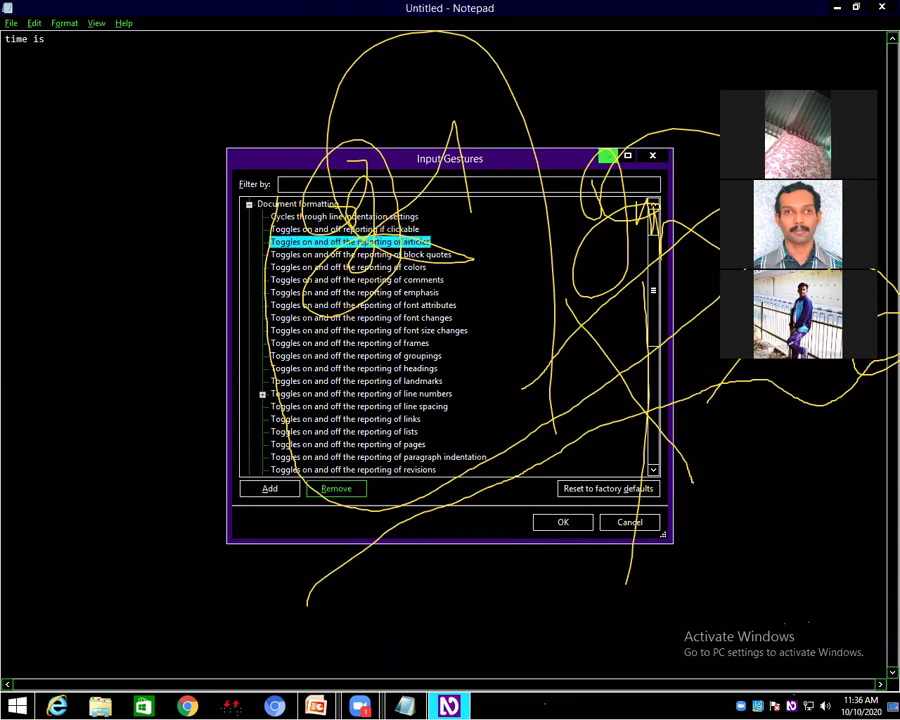
pyautogui.click(360, 254)
pyautogui.click(348, 267)
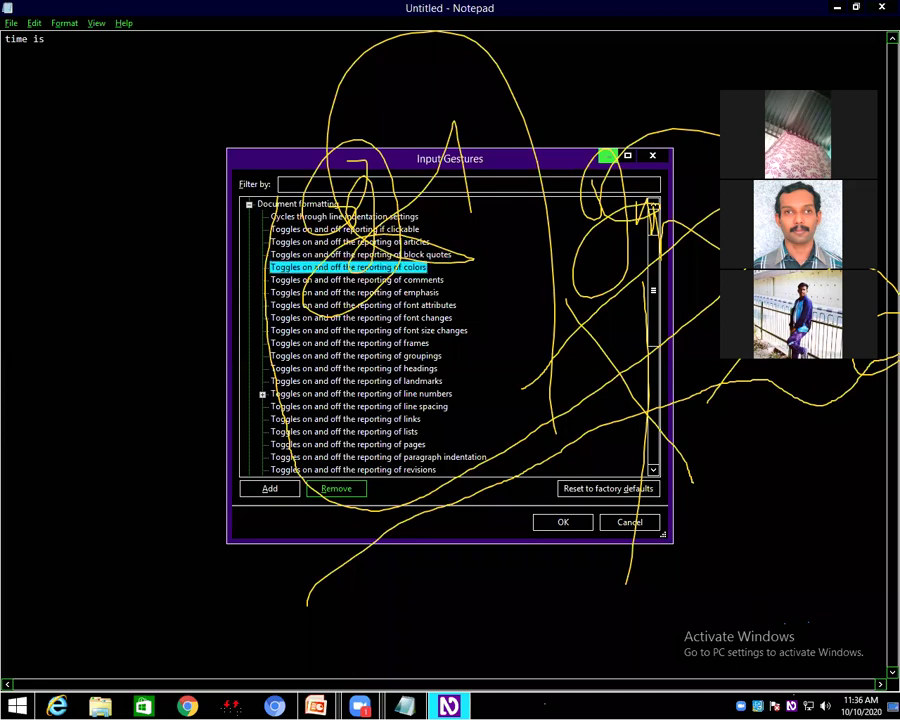
pyautogui.click(357, 280)
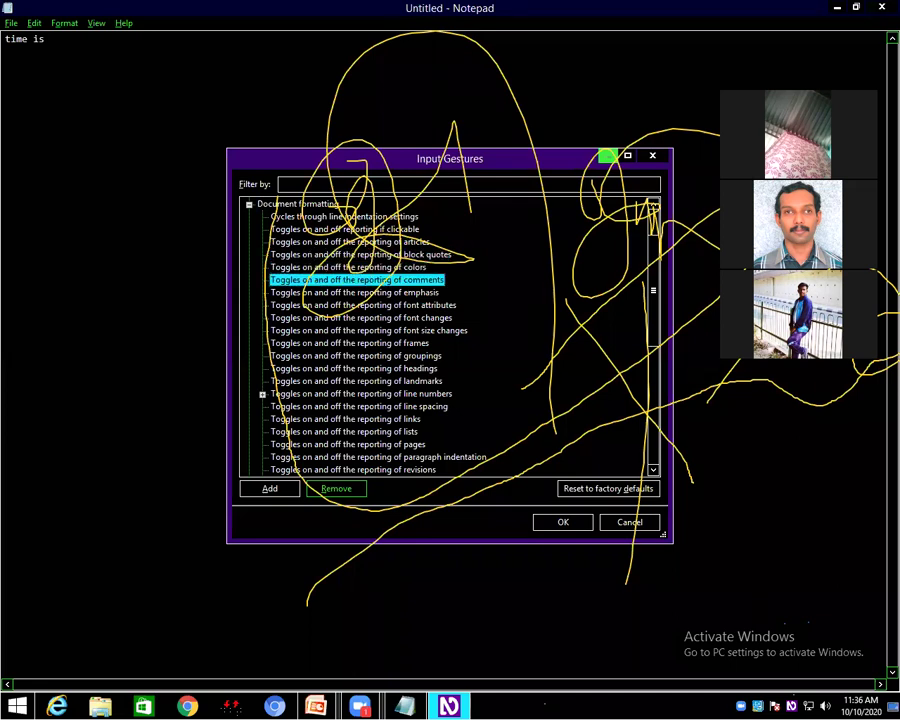
pyautogui.click(355, 292)
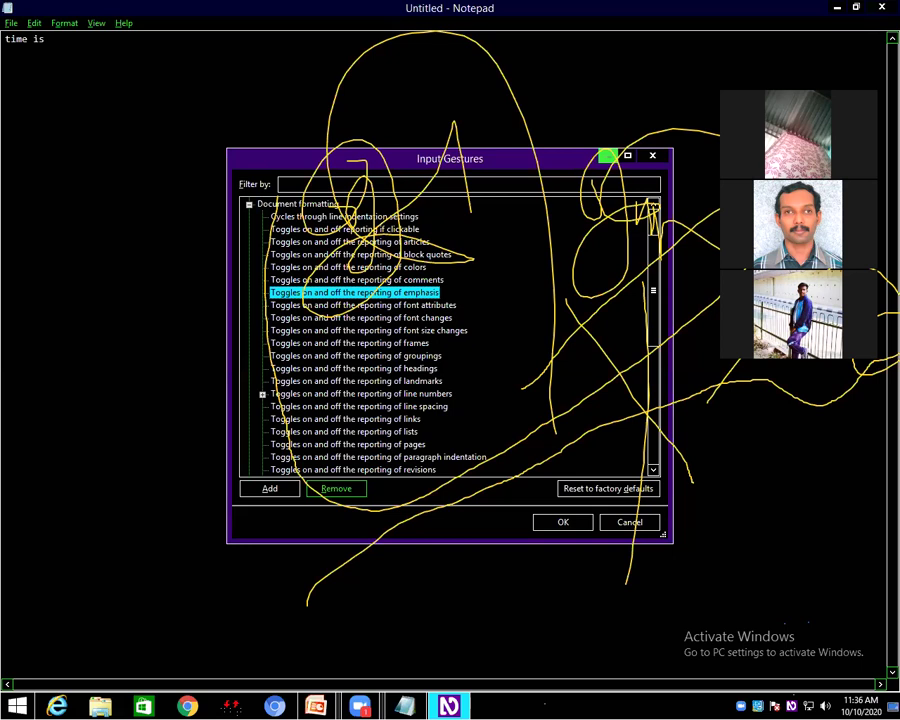
pyautogui.click(363, 305)
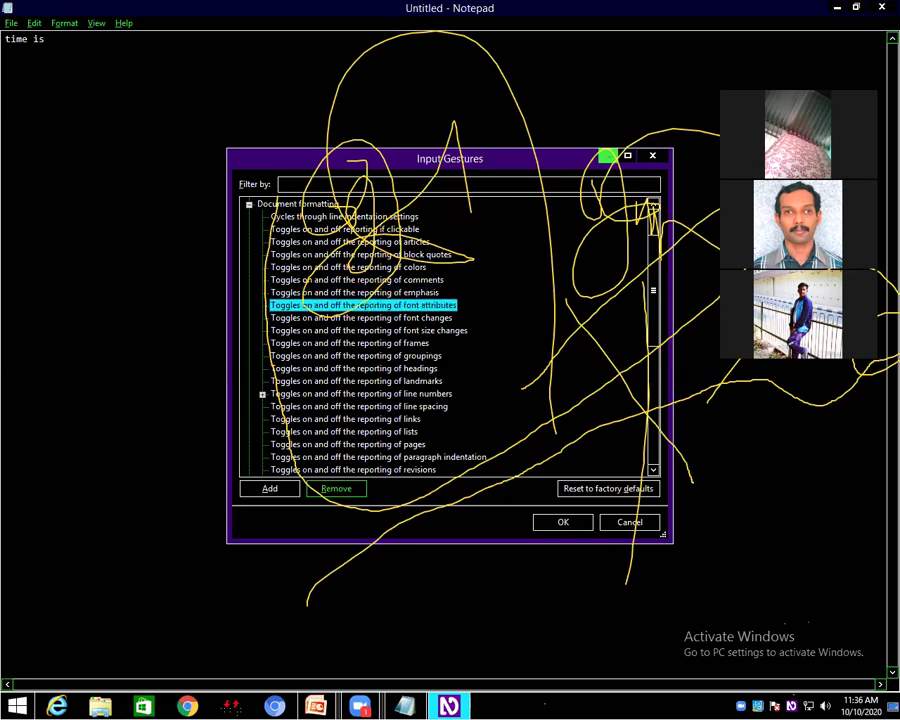
pyautogui.click(361, 317)
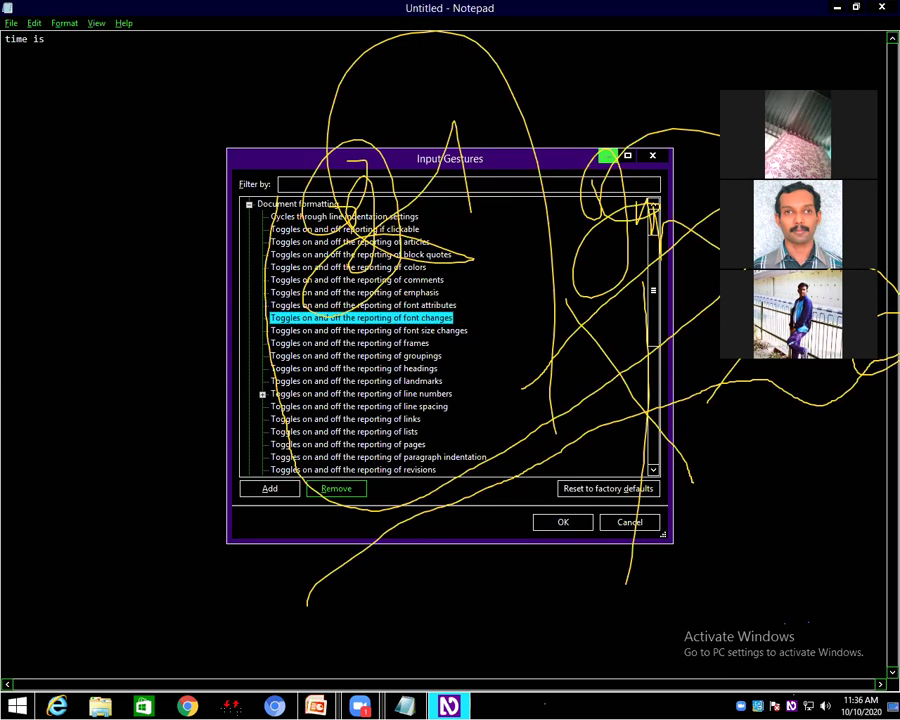
pyautogui.click(368, 330)
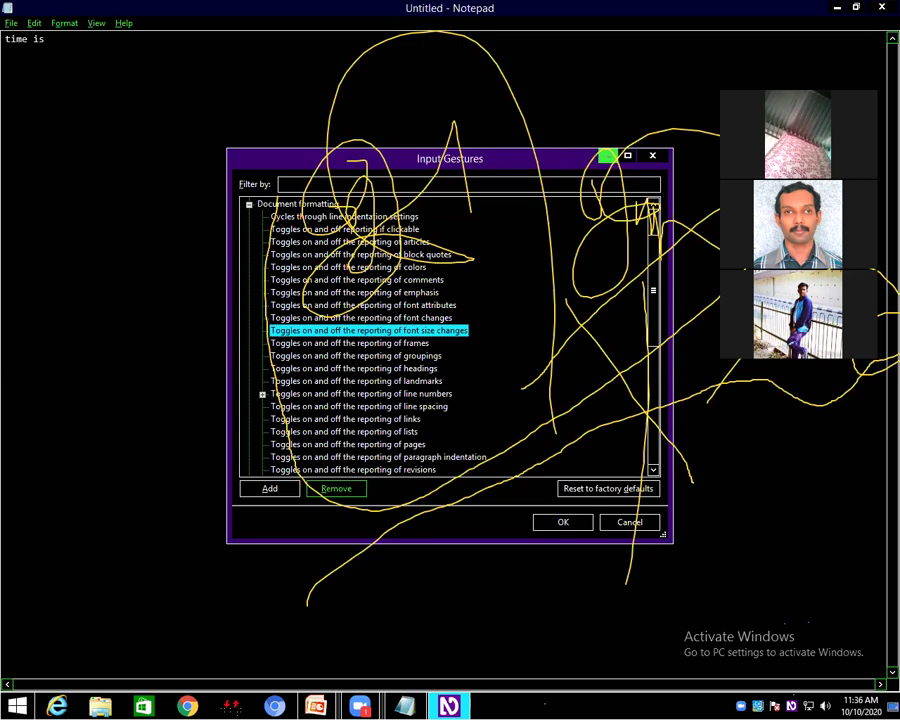
pyautogui.click(349, 343)
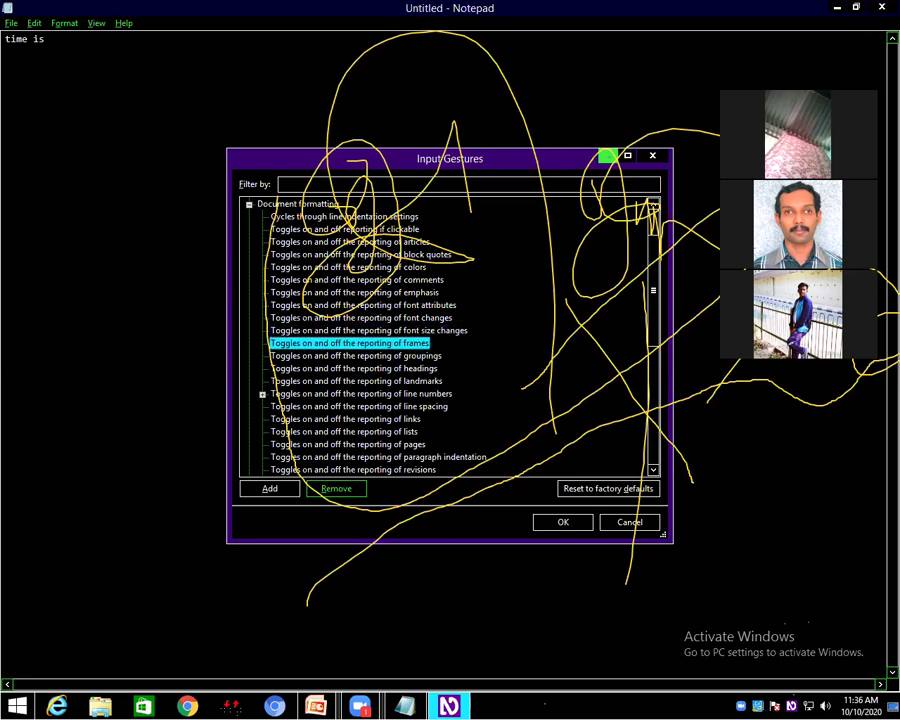
pyautogui.click(356, 355)
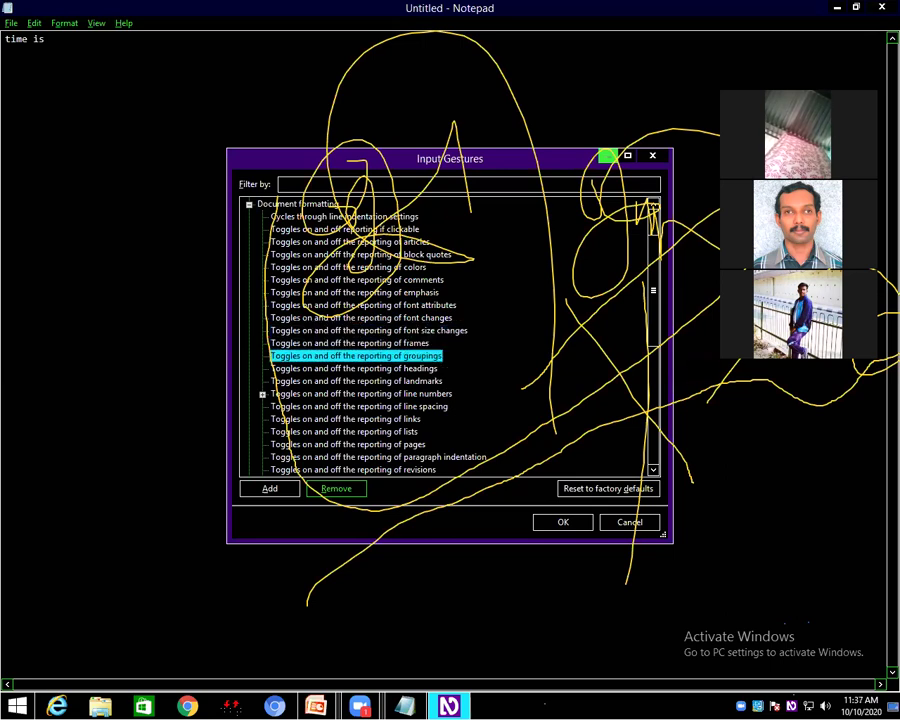
pyautogui.click(353, 368)
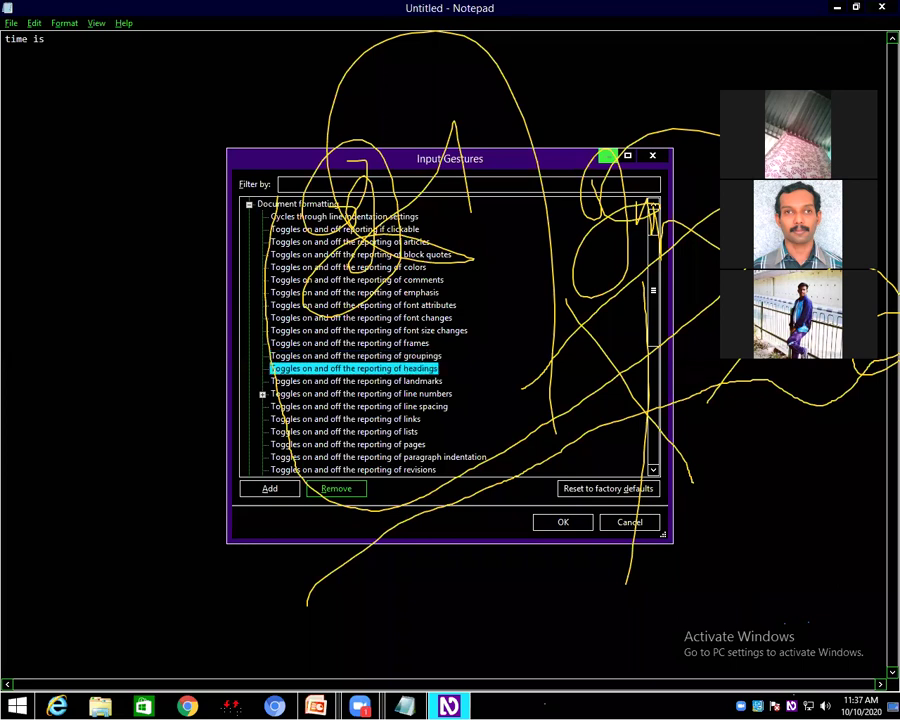
pyautogui.click(356, 381)
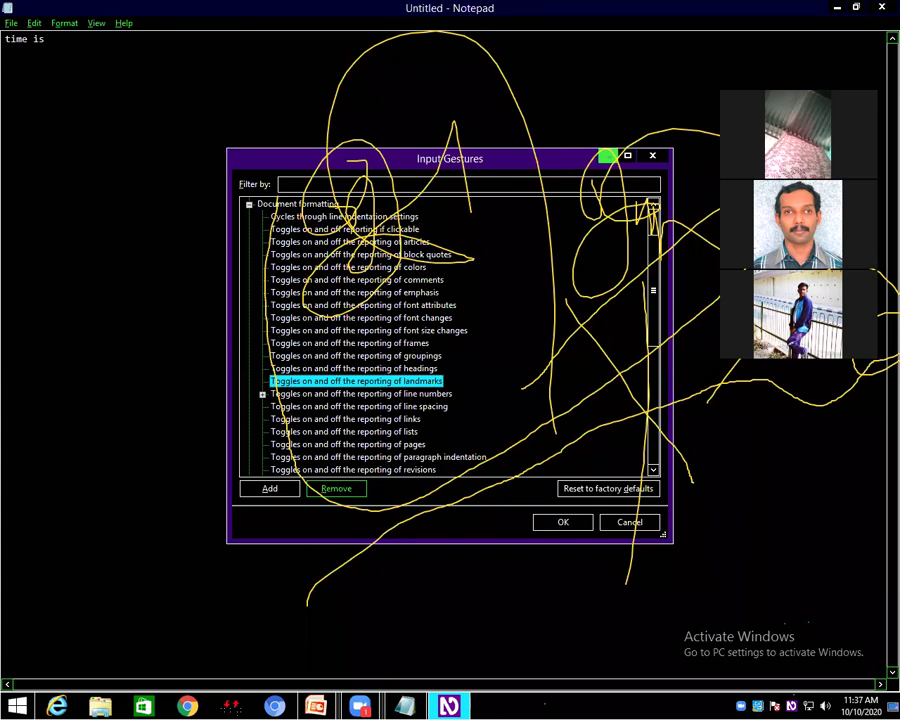
# Step: Select the Document formatting command that toggles the reporting of spelling errors on and off
pyautogui.press('Down')
pyautogui.press('Down')
pyautogui.press('Down')
pyautogui.press('Down')
pyautogui.press('Down')
pyautogui.press('Down')
pyautogui.press('Down')
pyautogui.press('Down')
pyautogui.press('Down')
pyautogui.press('Down')
pyautogui.press('Down')
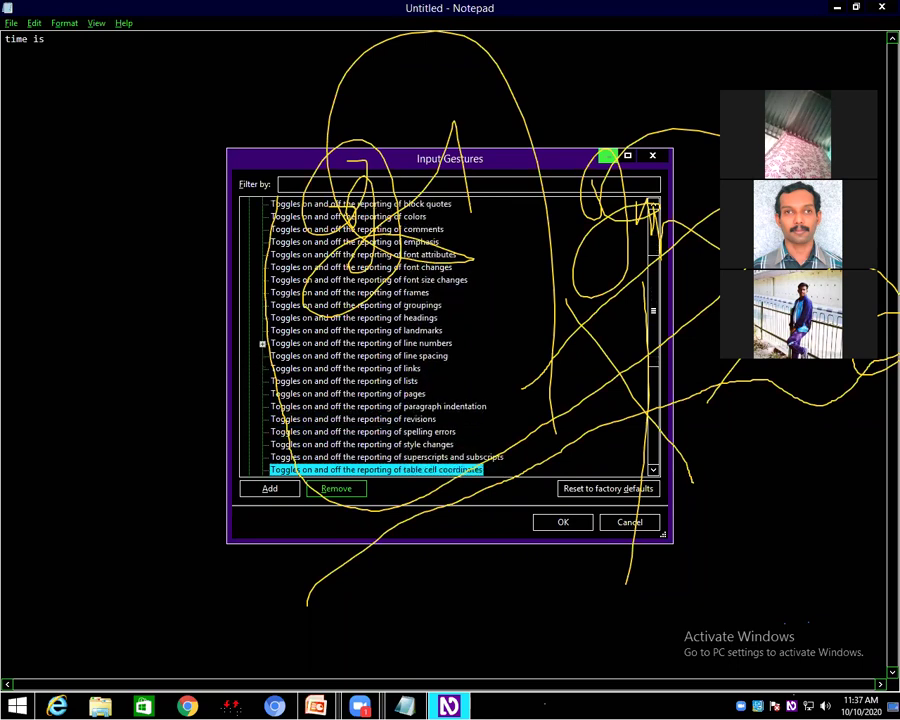
pyautogui.press('Up')
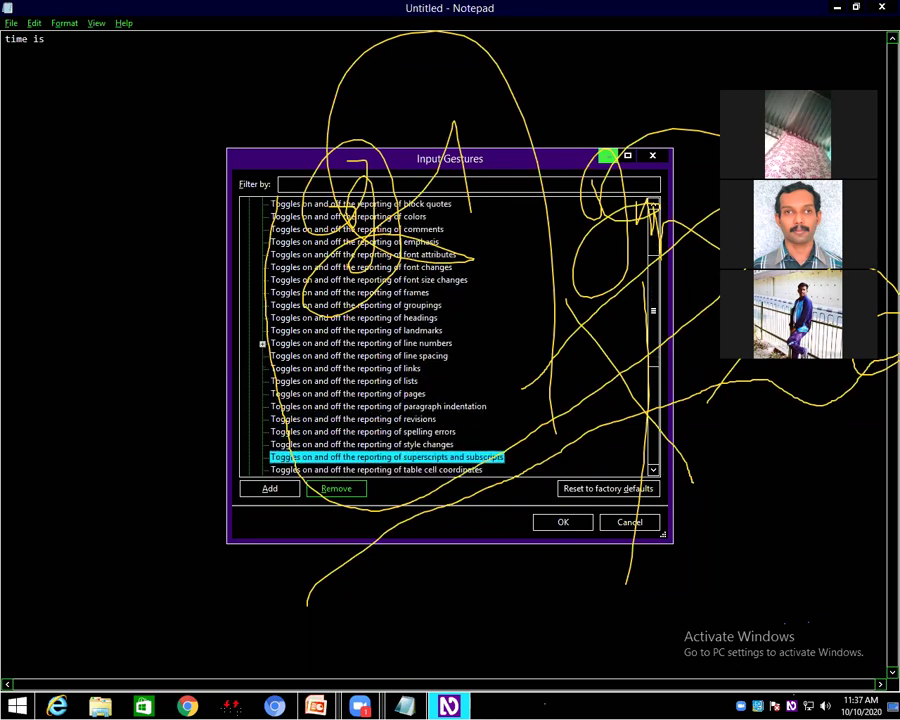
pyautogui.press('Up')
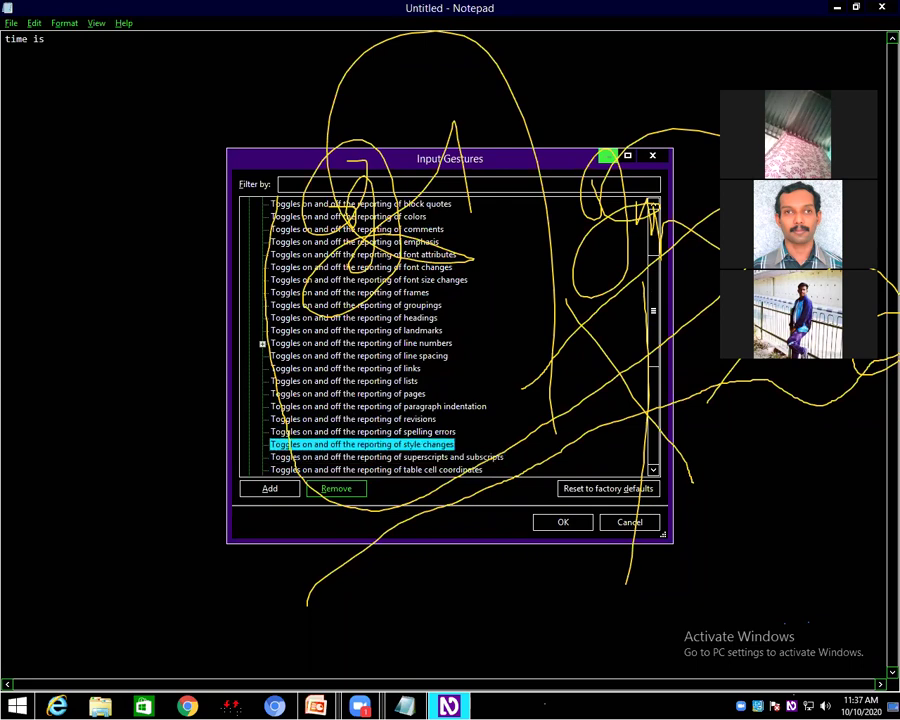
pyautogui.press('Up')
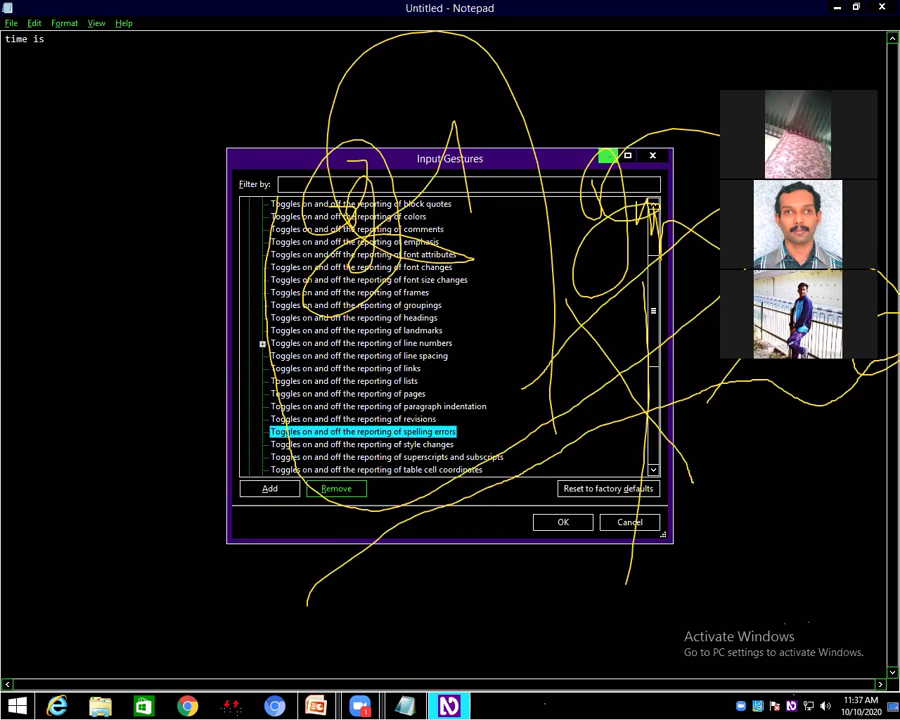
# Step: Add the gesture shift+ctrl+s (desktop keyboard) to the command toggling the reporting of spelling errors, and save the input gestures
pyautogui.press('Down')
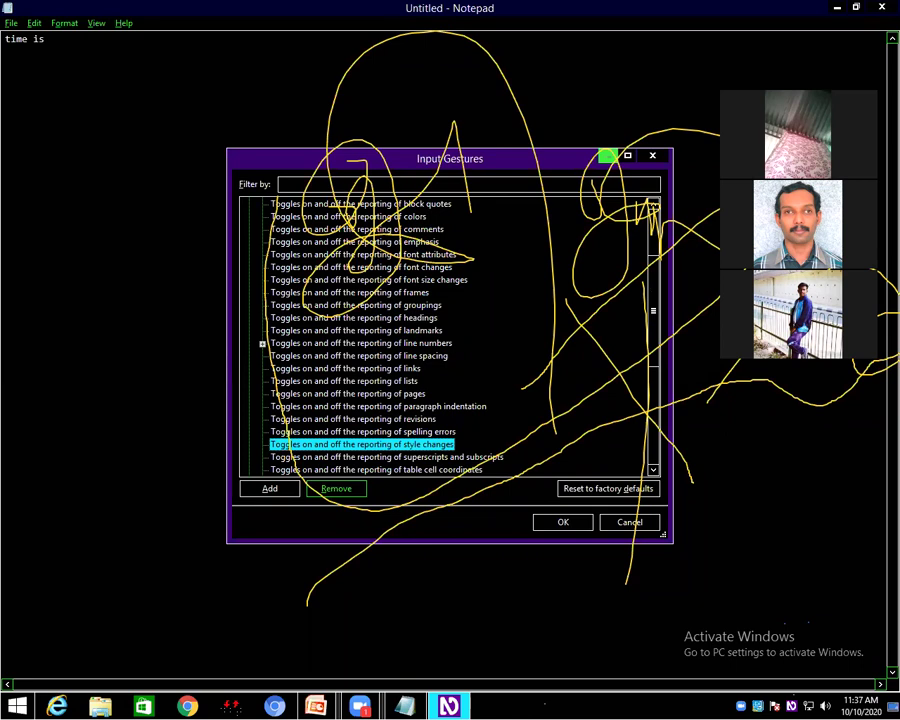
pyautogui.press('Up')
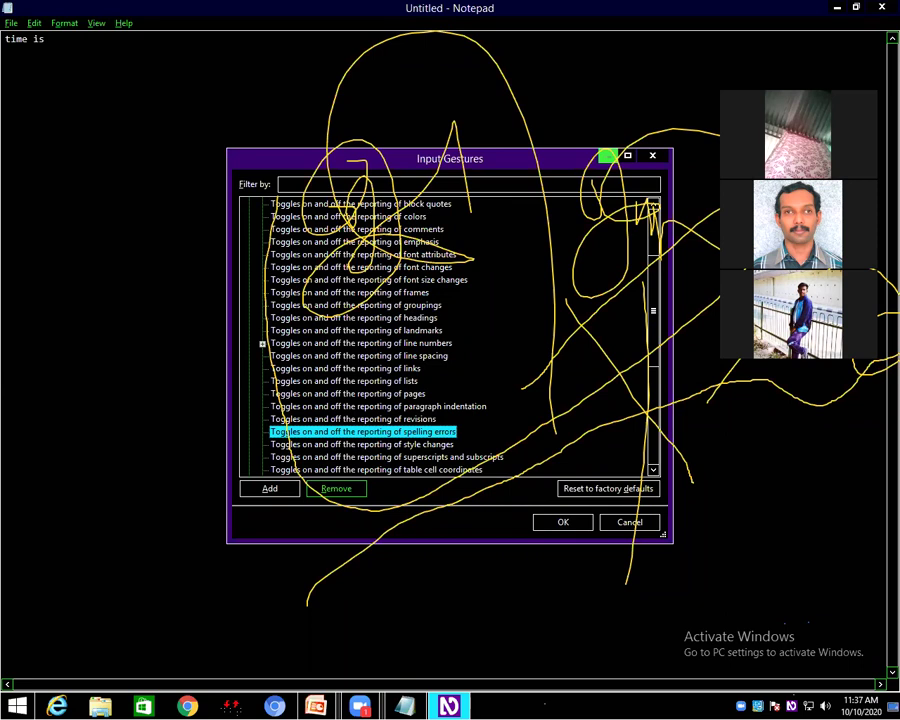
pyautogui.press('Tab')
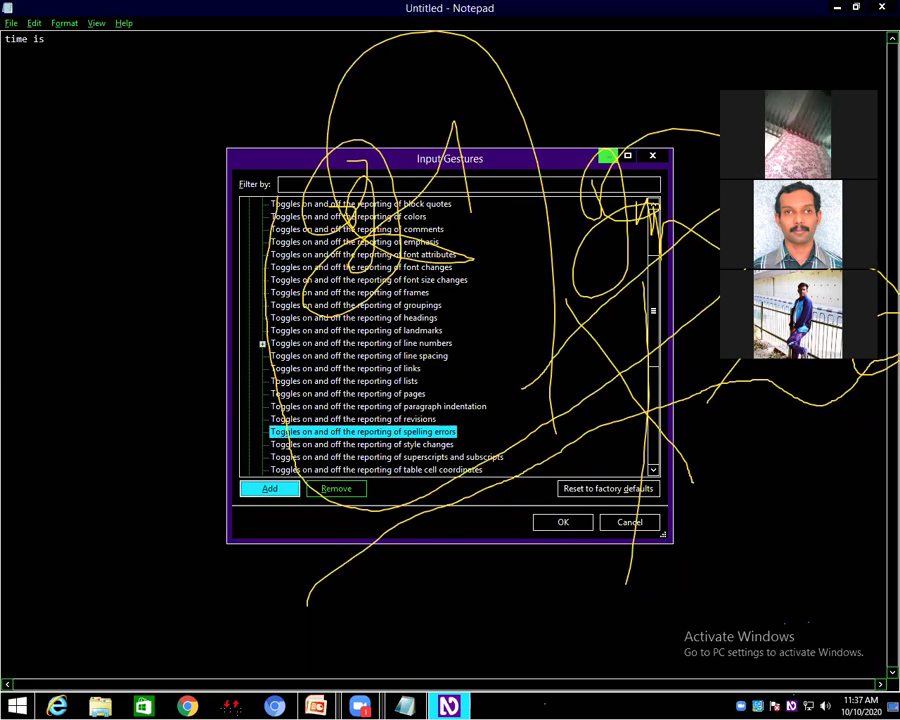
pyautogui.press('Return')
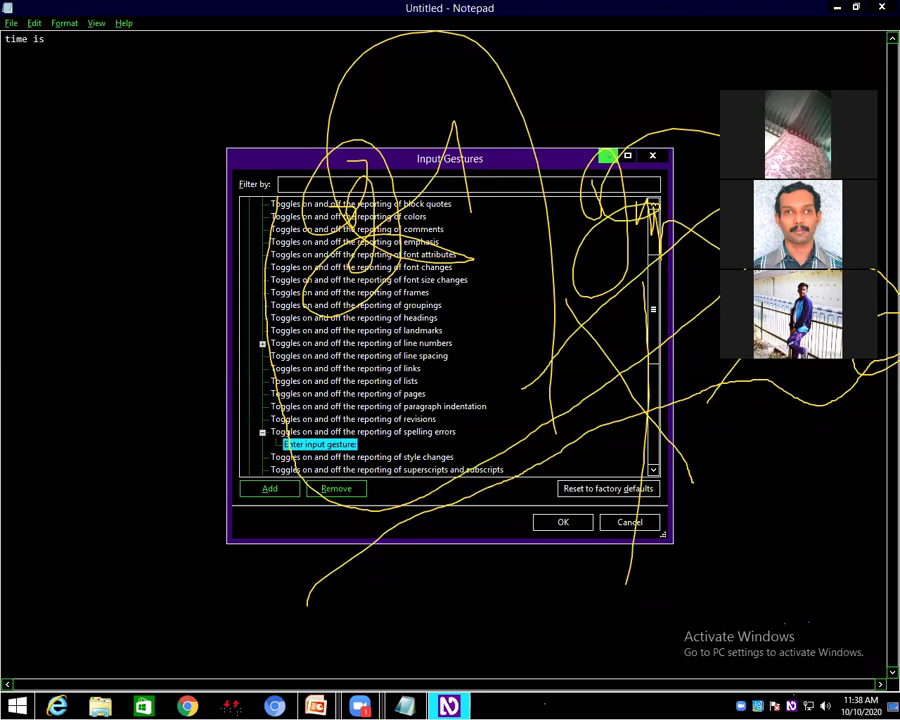
pyautogui.hotkey('ctrl', 'shift', 's')
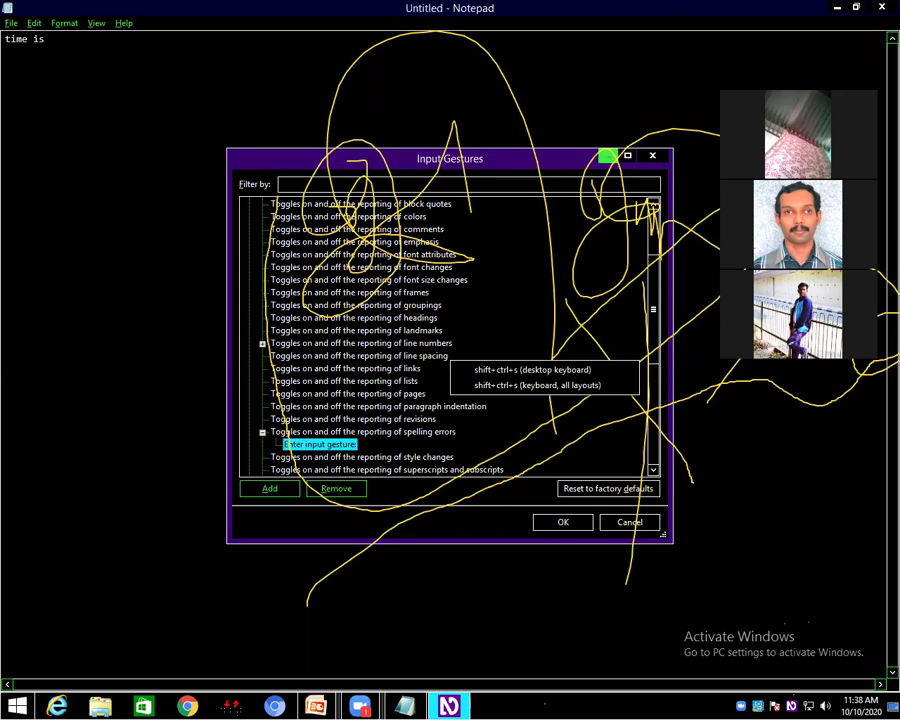
pyautogui.press('Return')
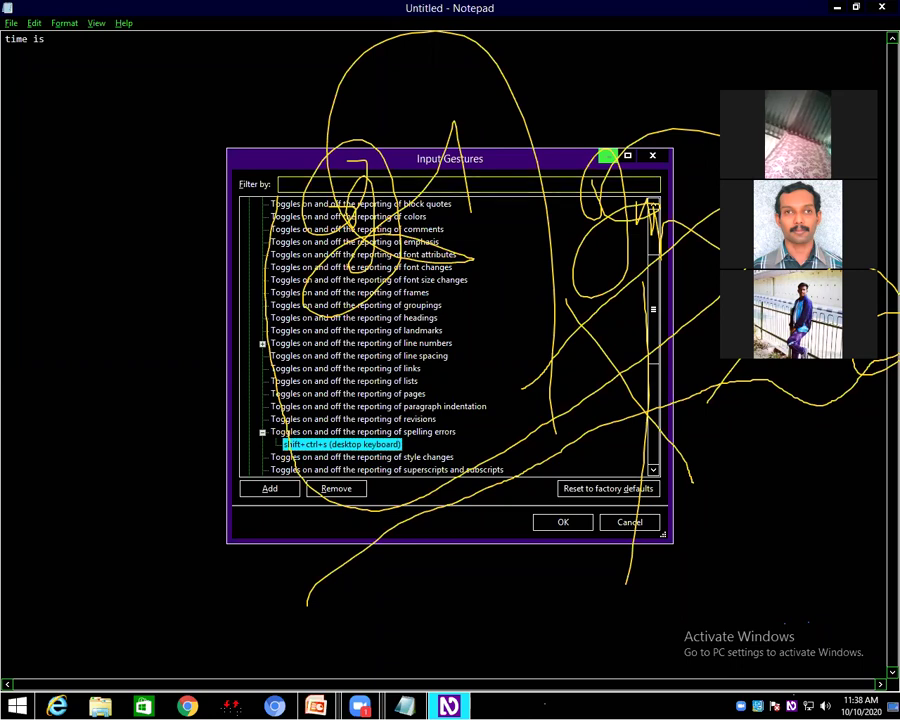
pyautogui.press('Tab')
pyautogui.hotkey('shift', 'Tab')
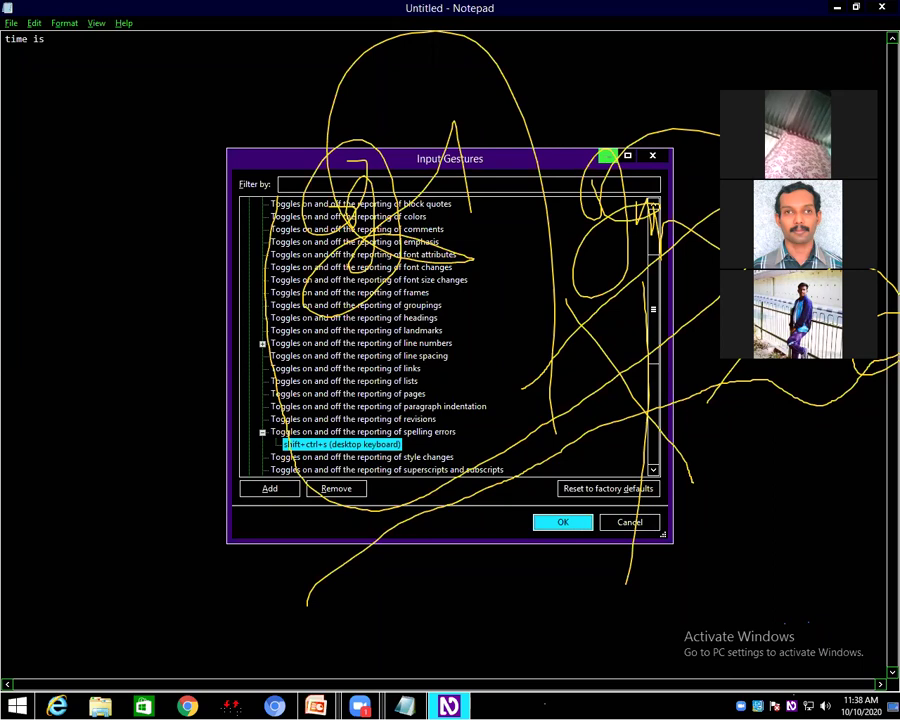
pyautogui.press('Return')
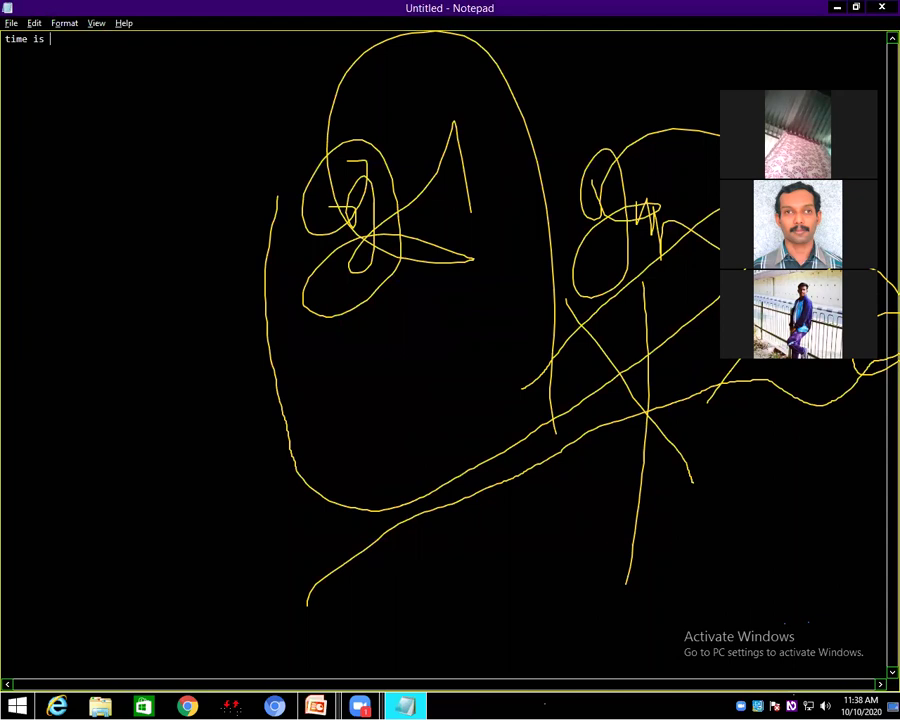
# Step: Append "rrrr" to the "time is" line in the untitled Notepad document
pyautogui.write('r')
pyautogui.write('r')
pyautogui.hotkey('alt', 'Tab')
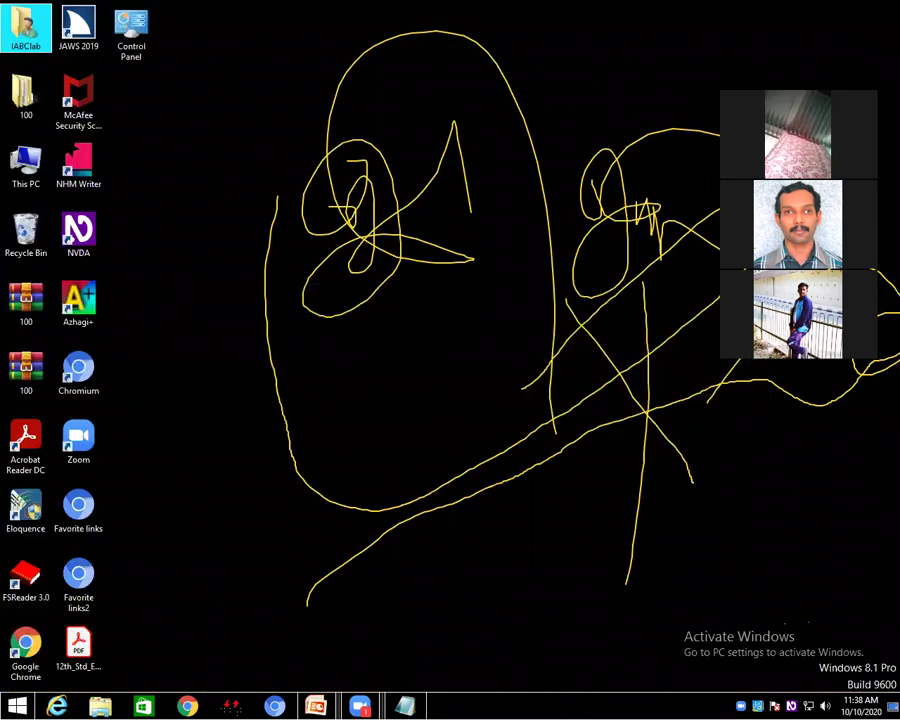
pyautogui.hotkey('alt', 'Tab')
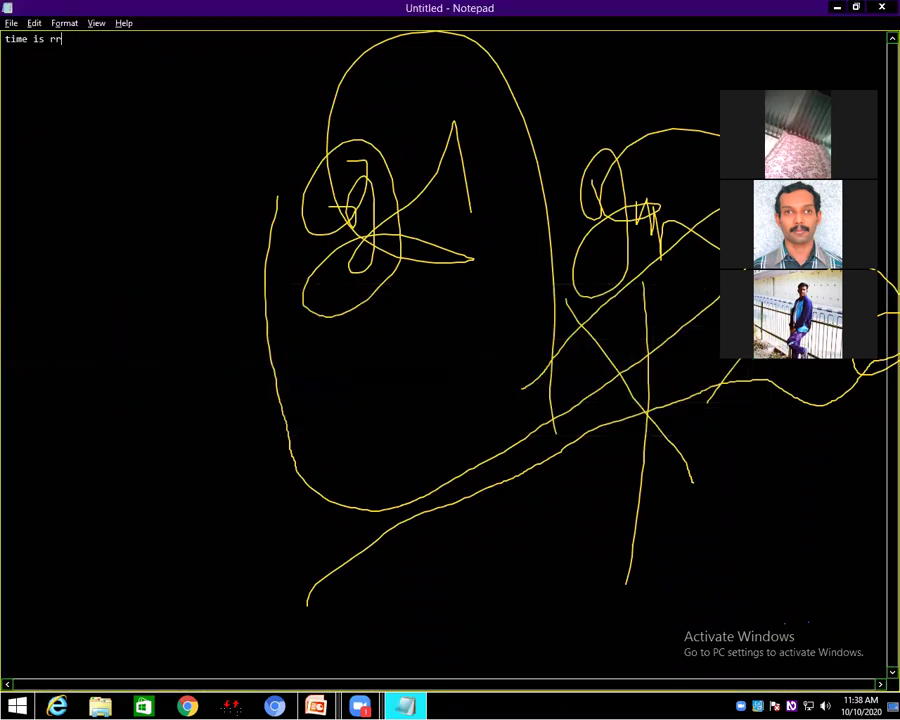
pyautogui.write('rrr')
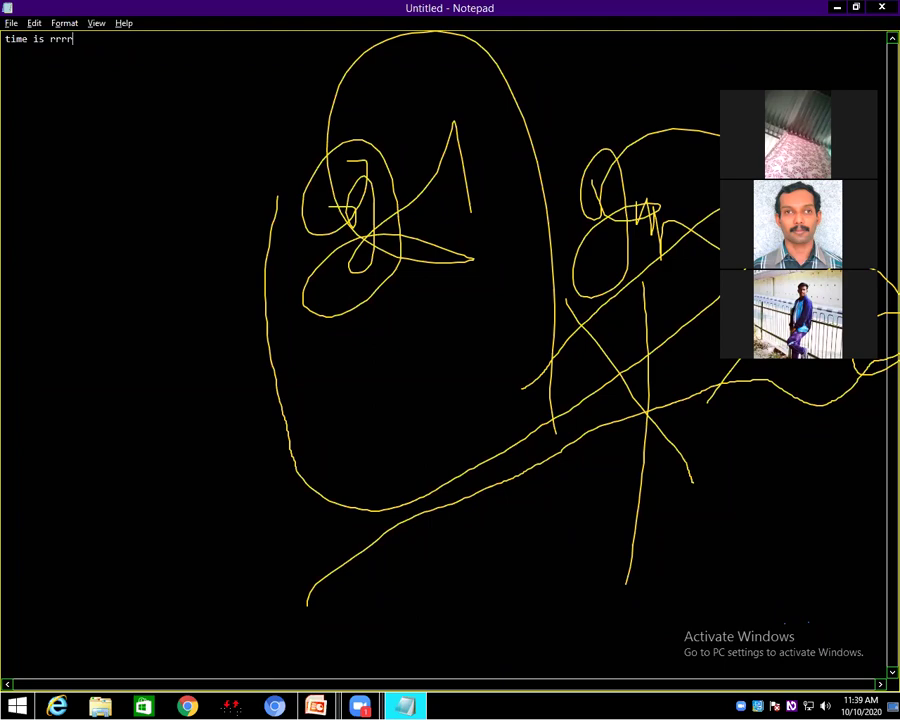
# Step: Switch to File Explorer and open the "NVDA message" file from the Documents folder in Word
pyautogui.hotkey('alt', 'Tab')
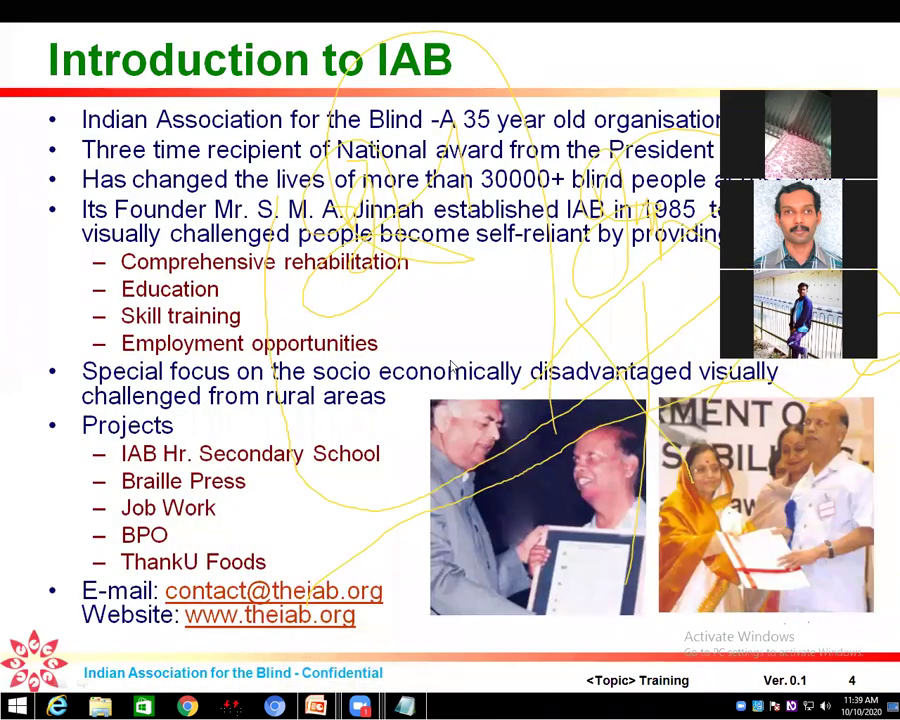
pyautogui.hotkey('alt', 'Tab')
pyautogui.click(389, 101)
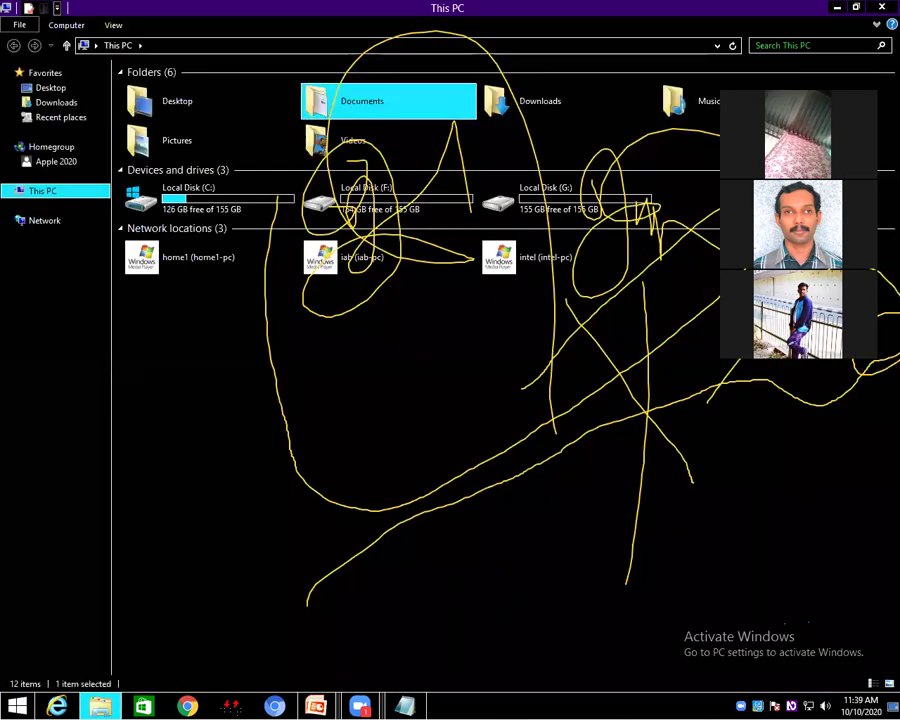
pyautogui.press('Return')
pyautogui.press('Down')
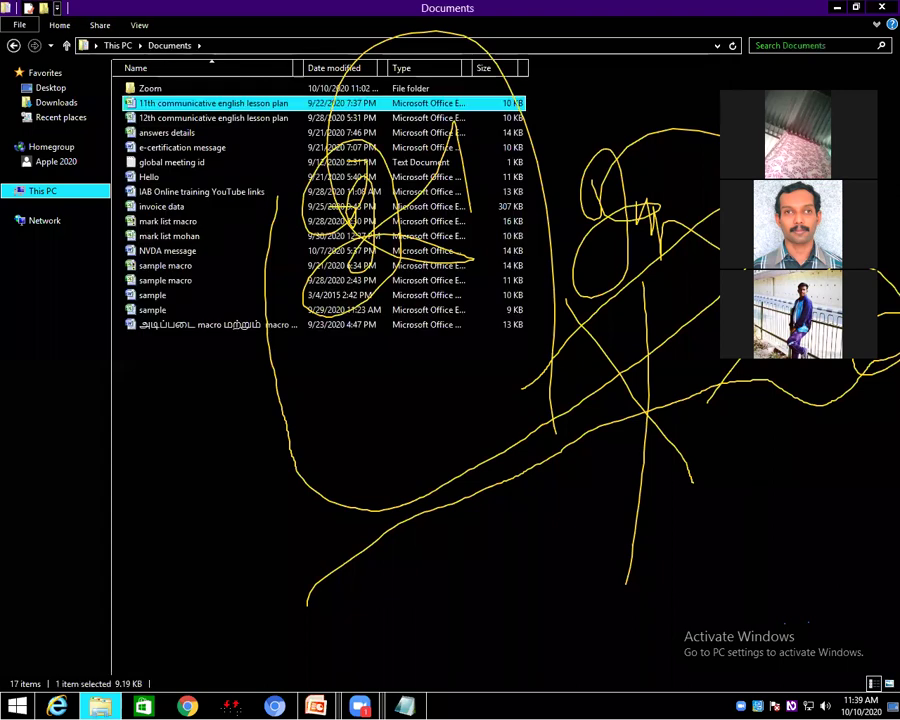
pyautogui.press('n')
pyautogui.press('Return')
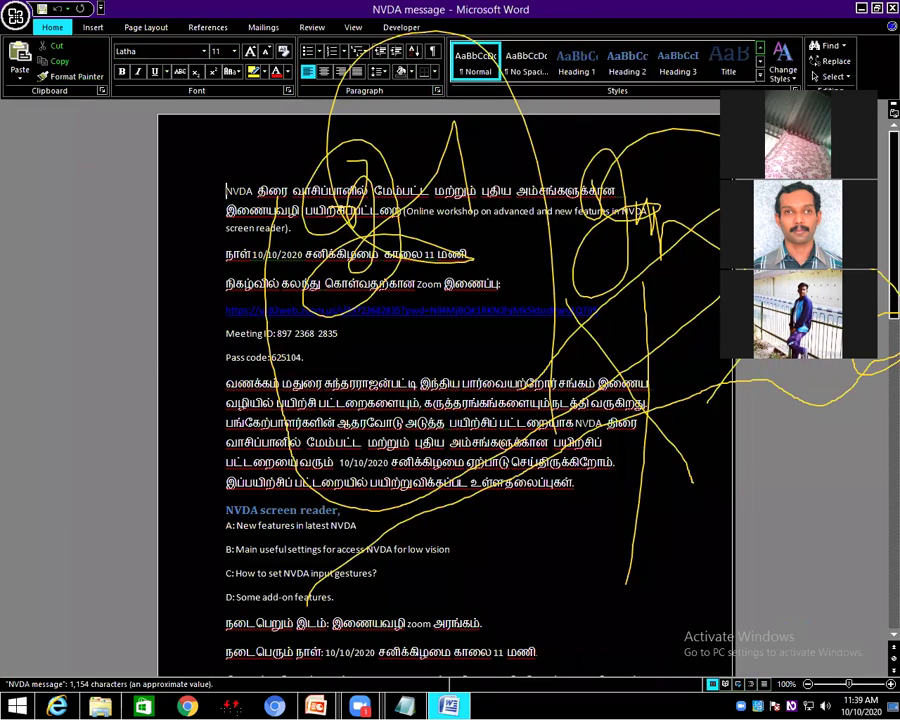
pyautogui.hotkey('alt', 'space')
pyautogui.press('Escape')
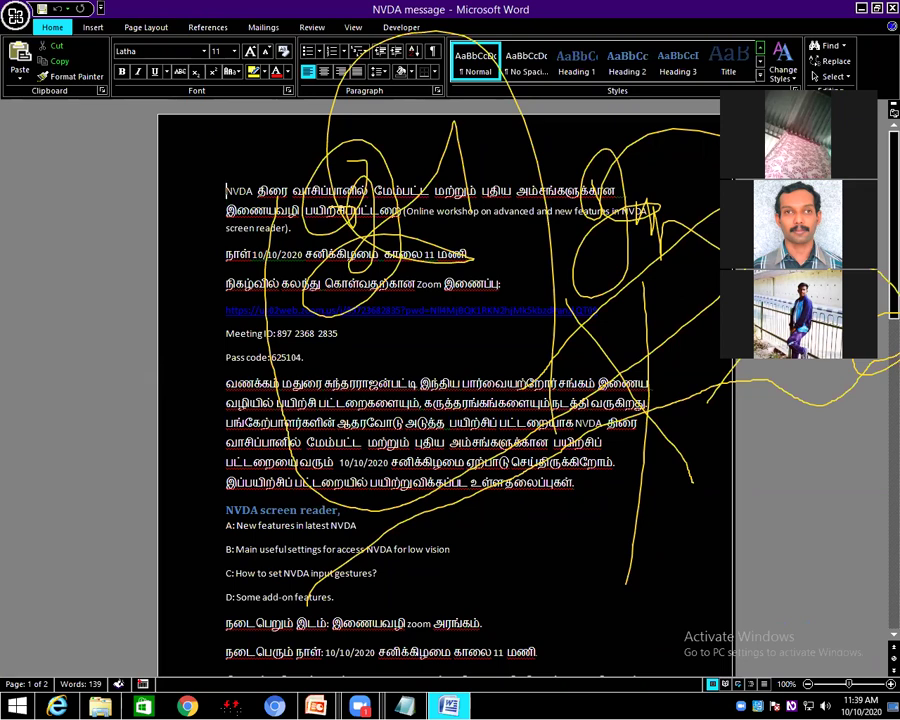
pyautogui.press('ctrl+Insert+s')
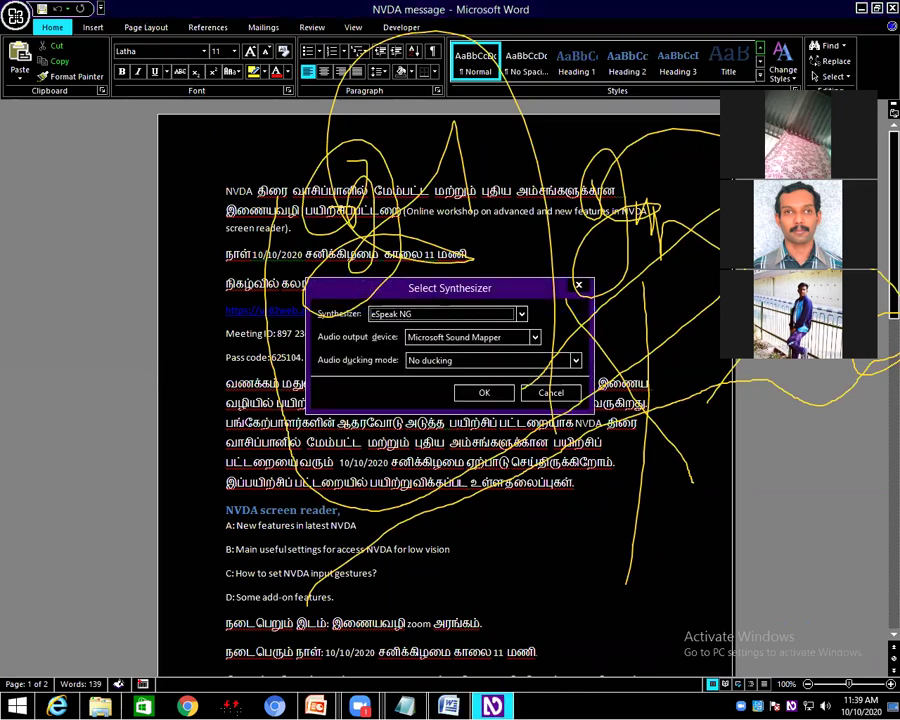
pyautogui.press('Escape')
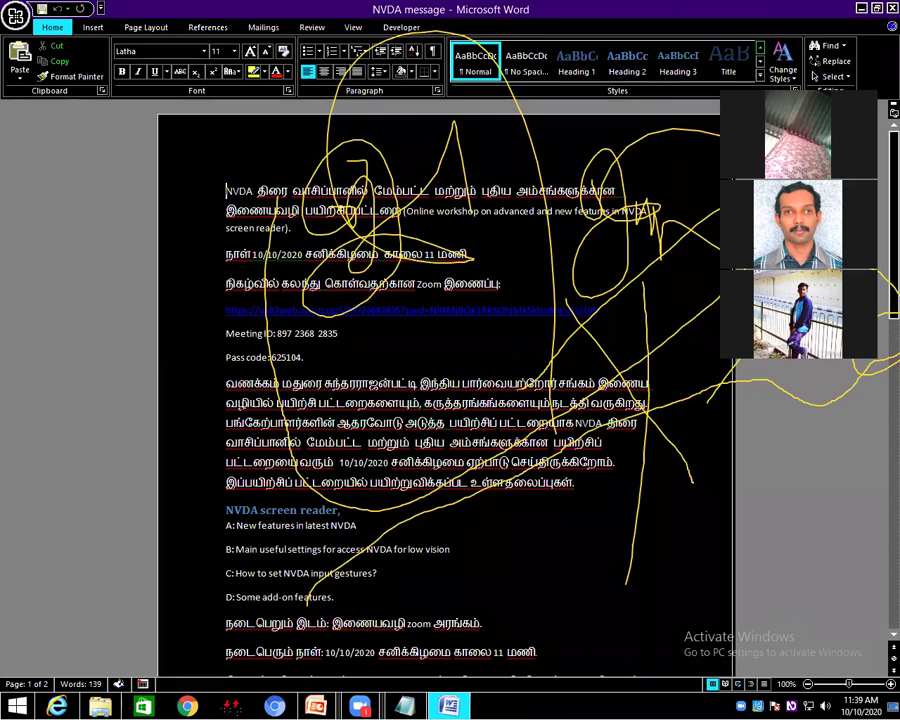